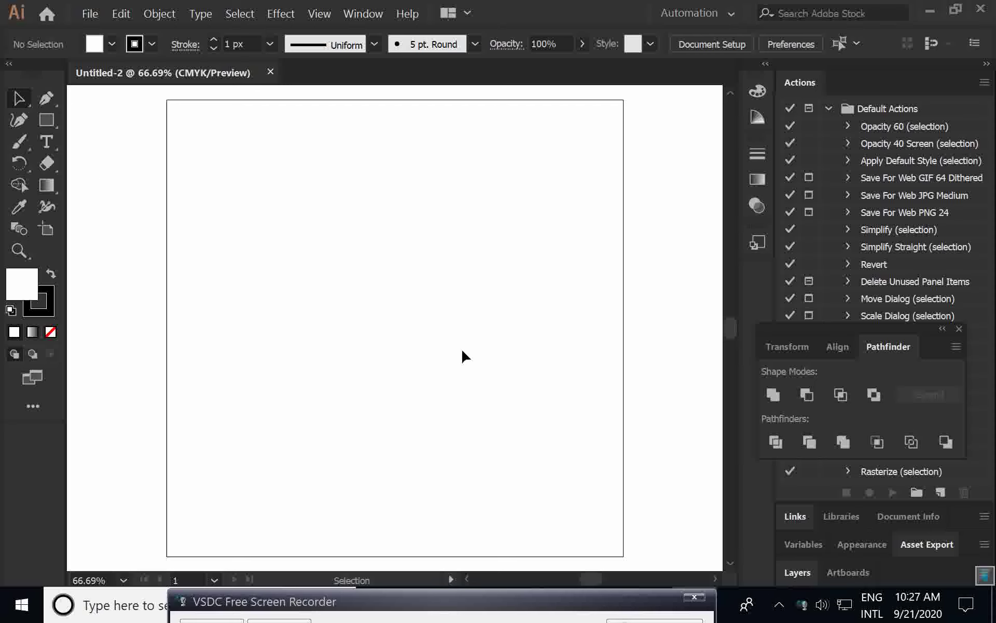
Draw a square in the upper-left half of the artboard and fill it with CMYK Yellow
click(57, 120)
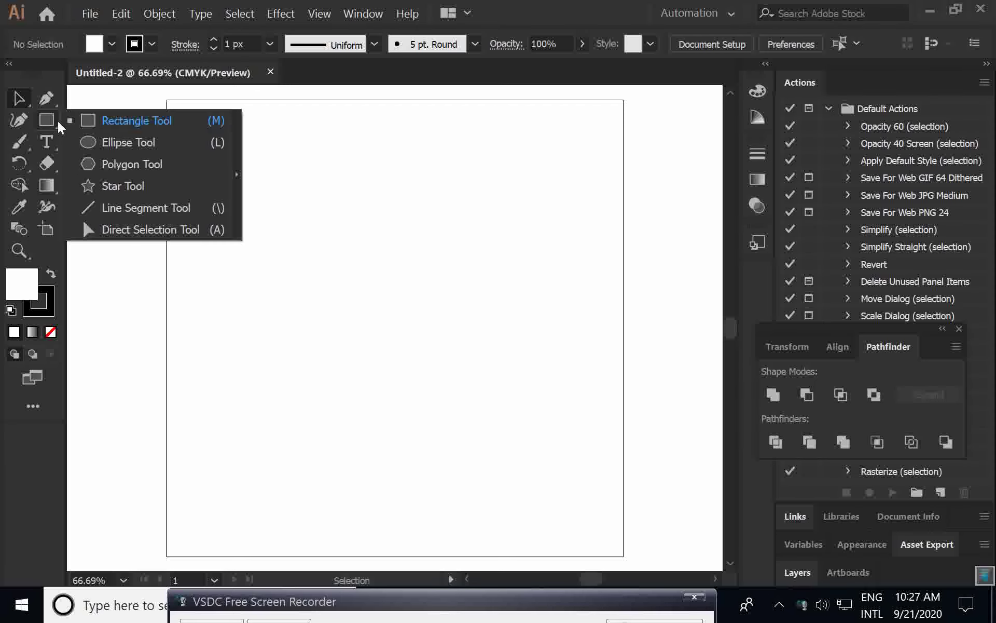
click(159, 123)
drag(248, 215, 406, 372)
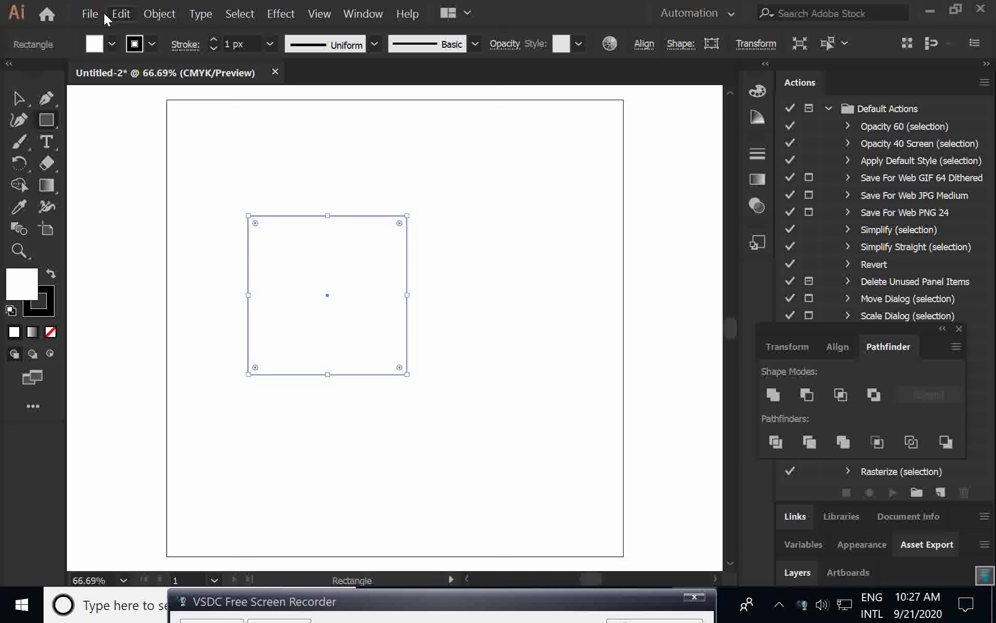
click(110, 44)
click(75, 74)
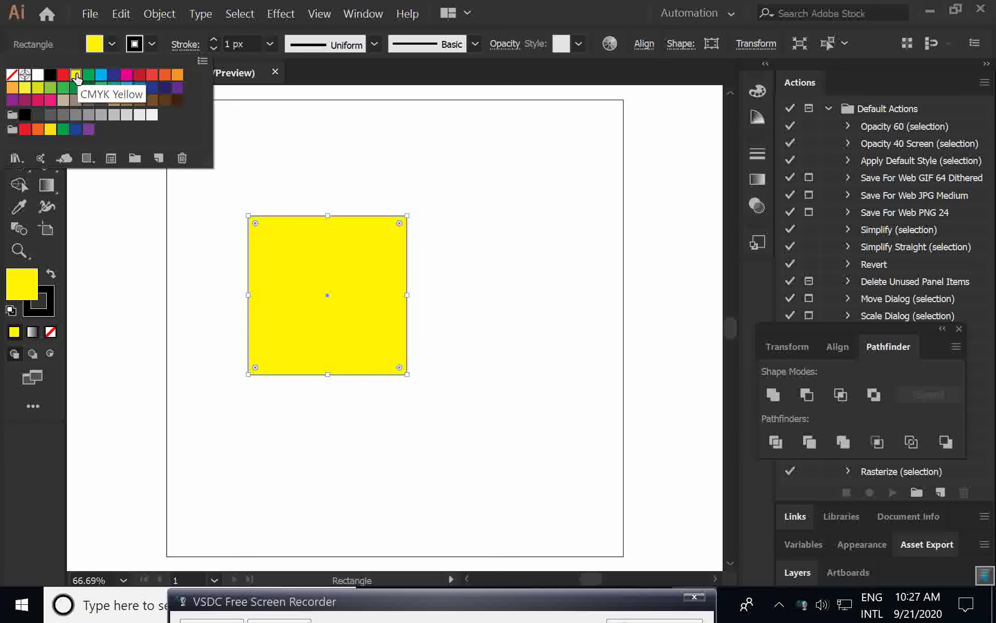
click(363, 185)
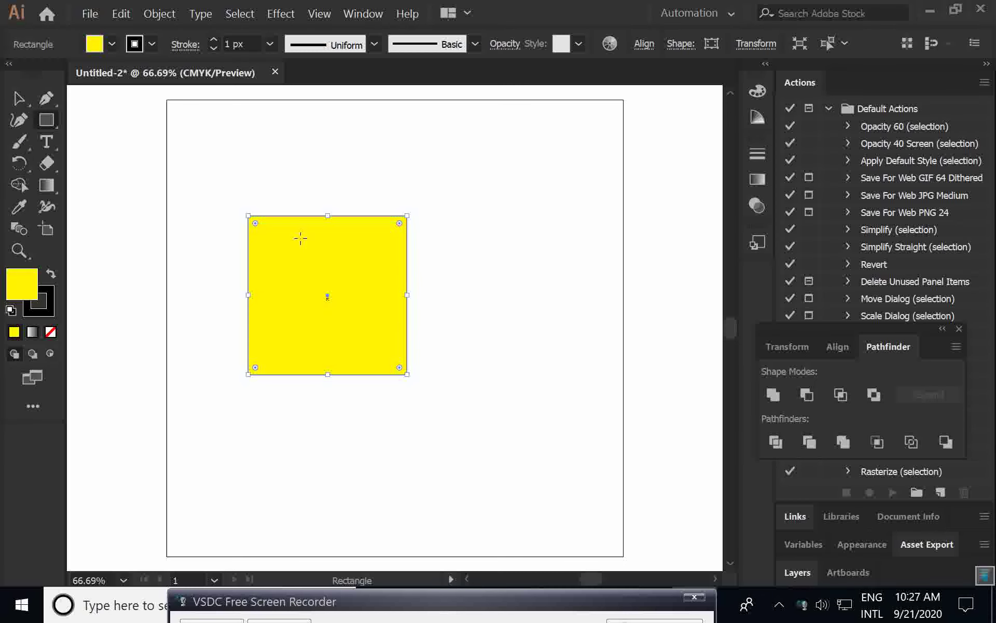
Move the yellow square closer to the upper-left corner of the artboard
right_click(17, 98)
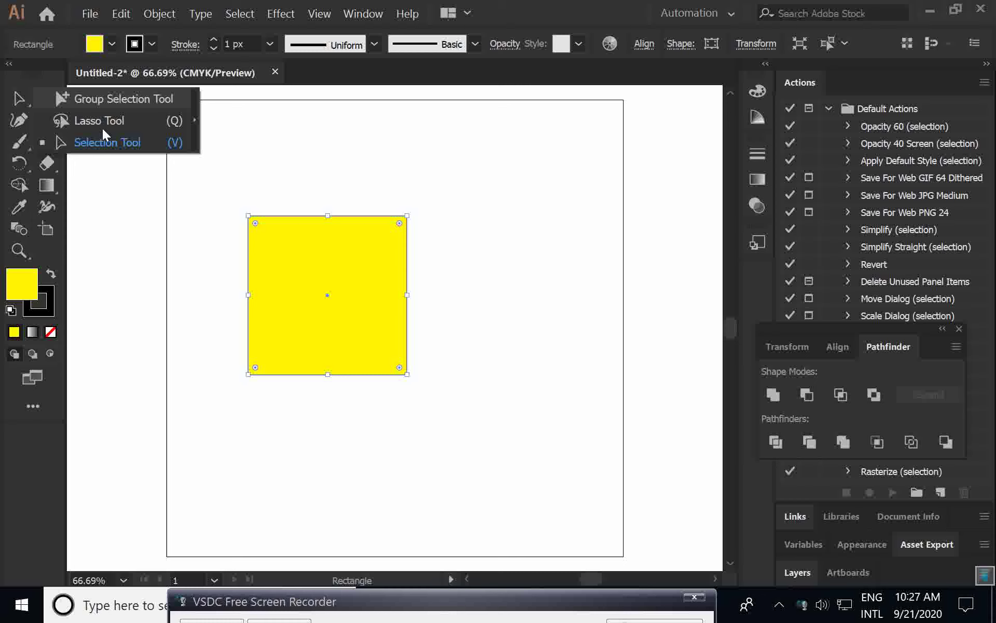
click(129, 146)
drag(325, 294, 280, 246)
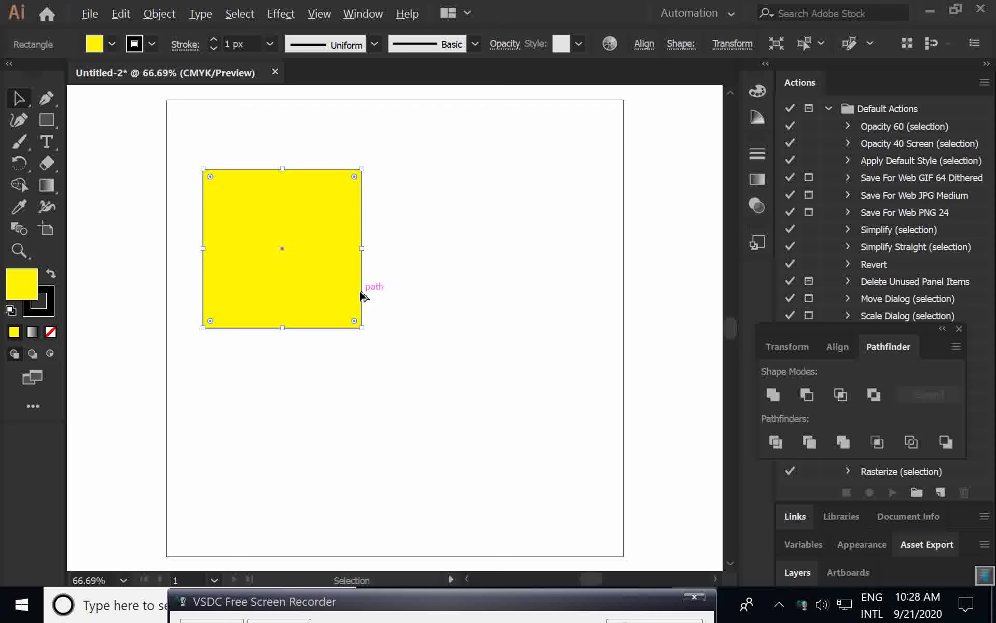
Duplicate the square three times: one touching its lower-right corner, one to its right, and one overlapping the lower copy's left side
drag(362, 296, 525, 453)
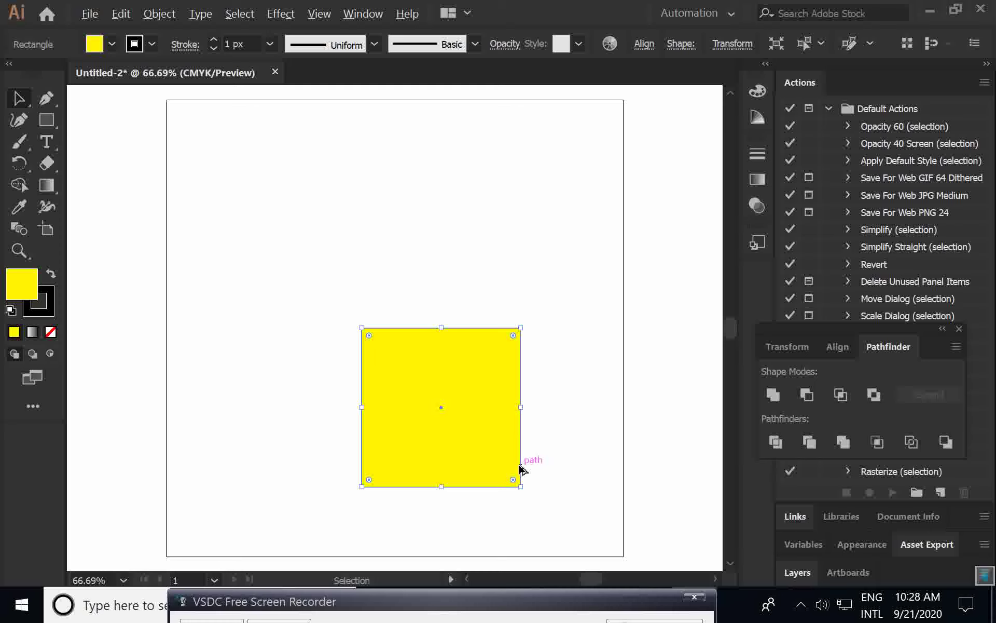
drag(521, 468, 362, 310)
click(455, 300)
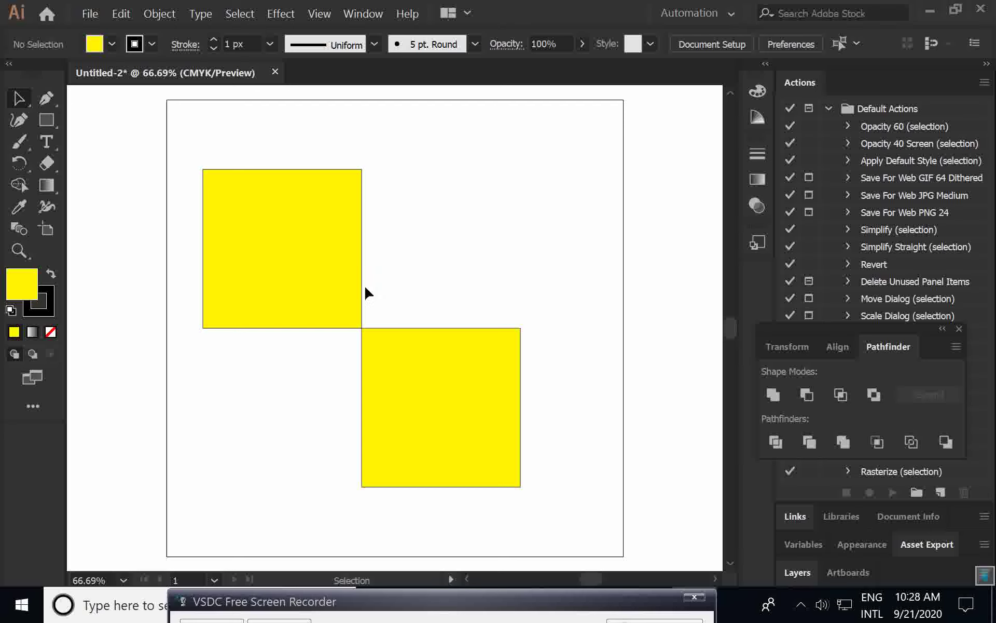
drag(363, 300, 591, 303)
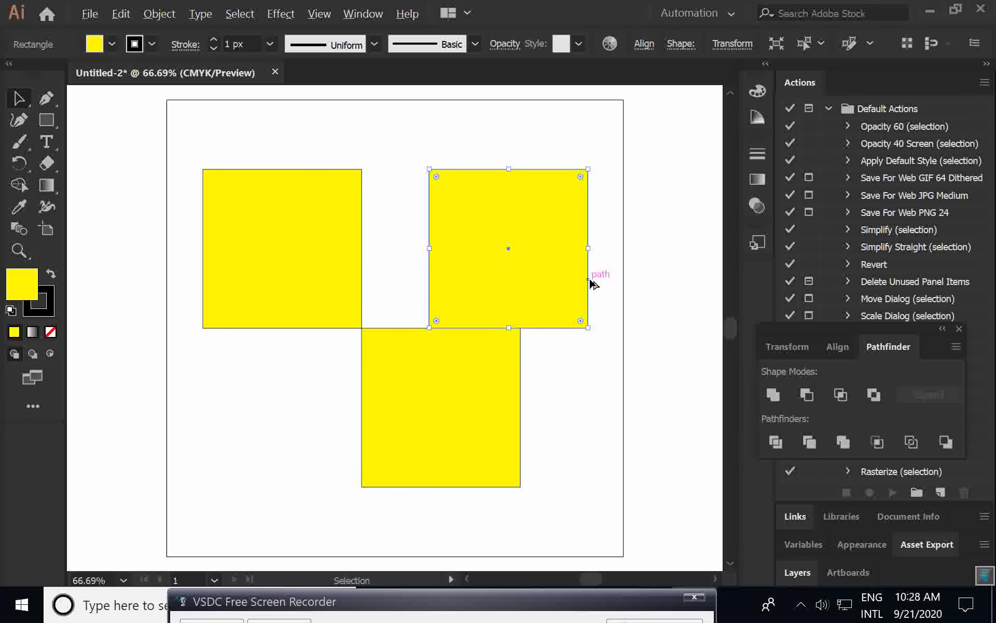
drag(576, 285, 424, 476)
click(632, 427)
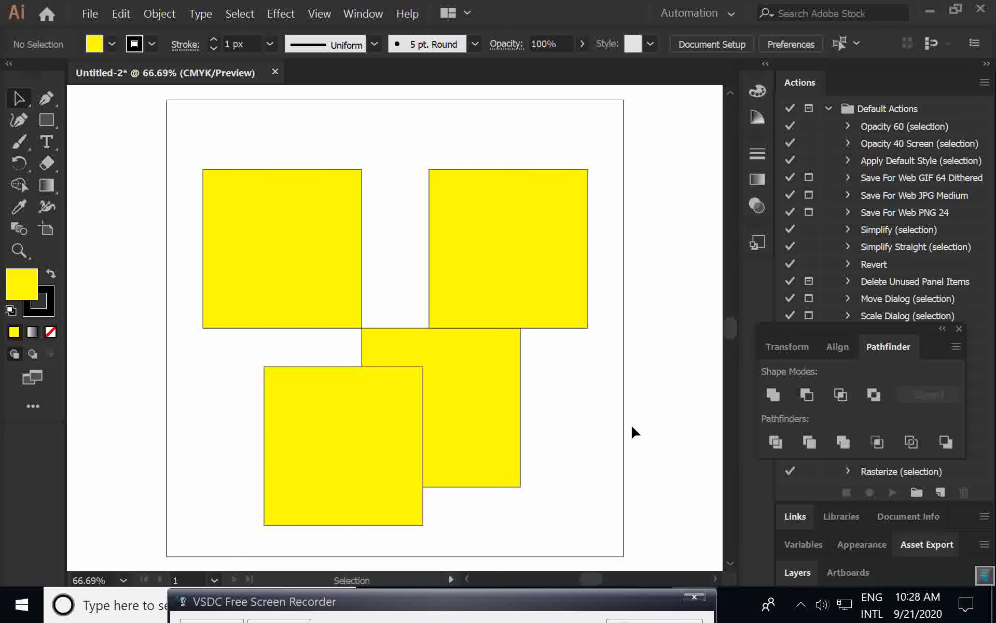
Remove the stroke from all four yellow squares
scroll(632, 428, down, 1)
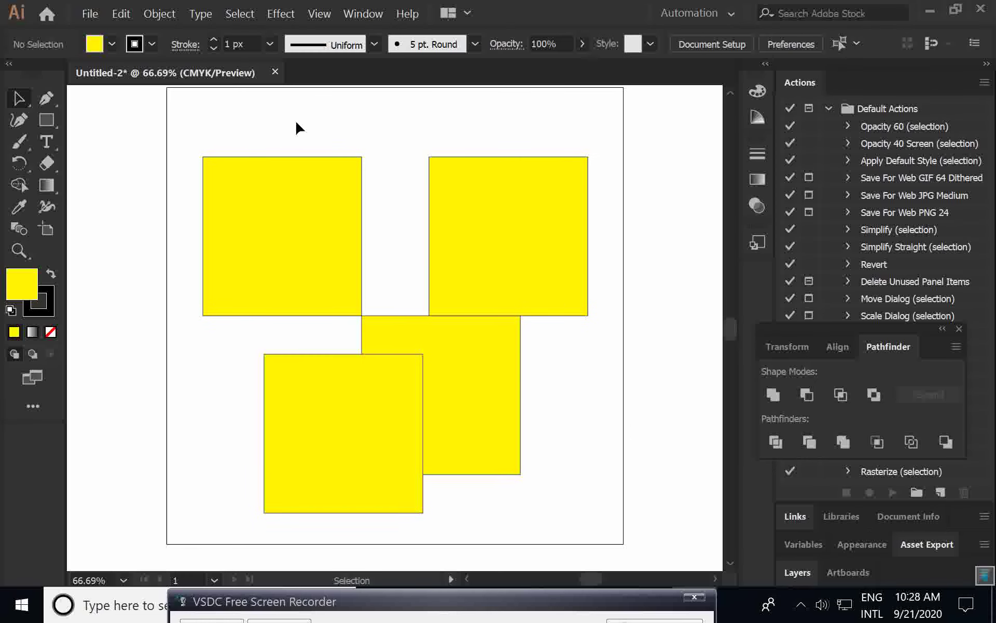
drag(289, 123, 619, 493)
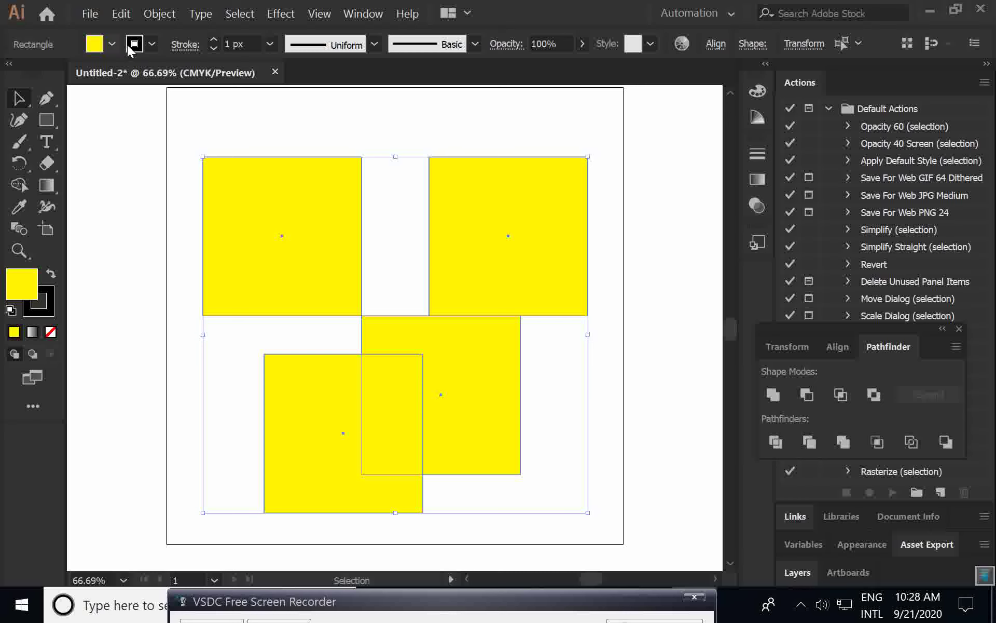
click(151, 43)
click(12, 75)
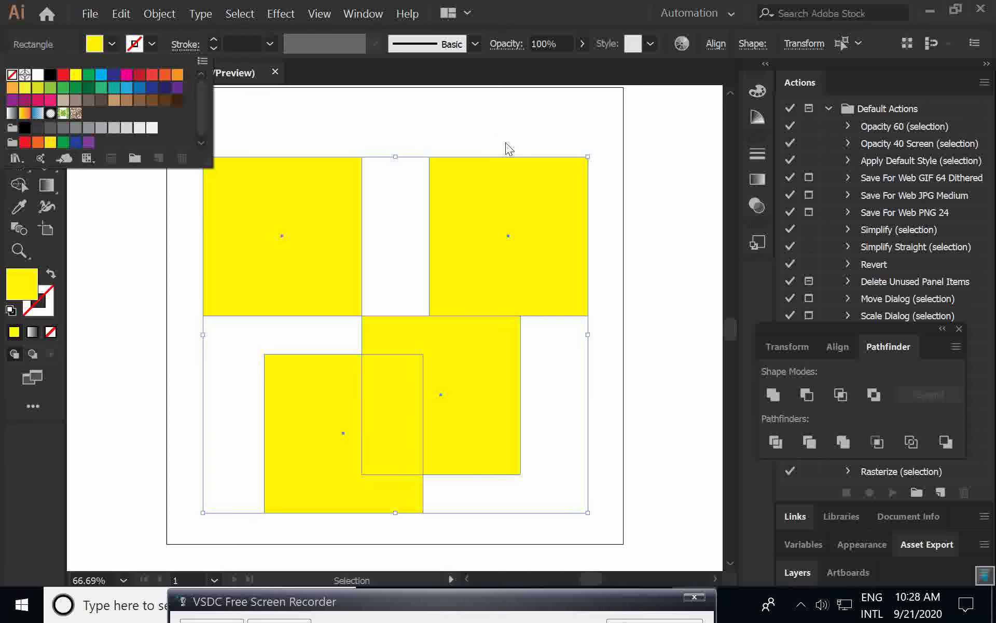
click(497, 123)
click(495, 119)
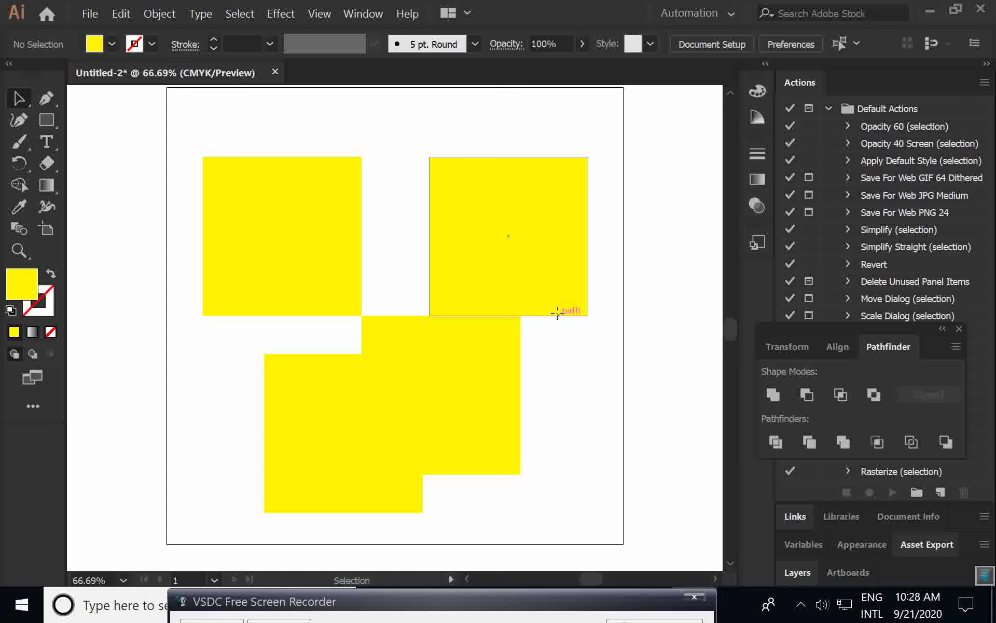
Move the upper-right and lower-left squares to overlap the upper-right and lower-left quarters of the middle square
drag(568, 314, 530, 366)
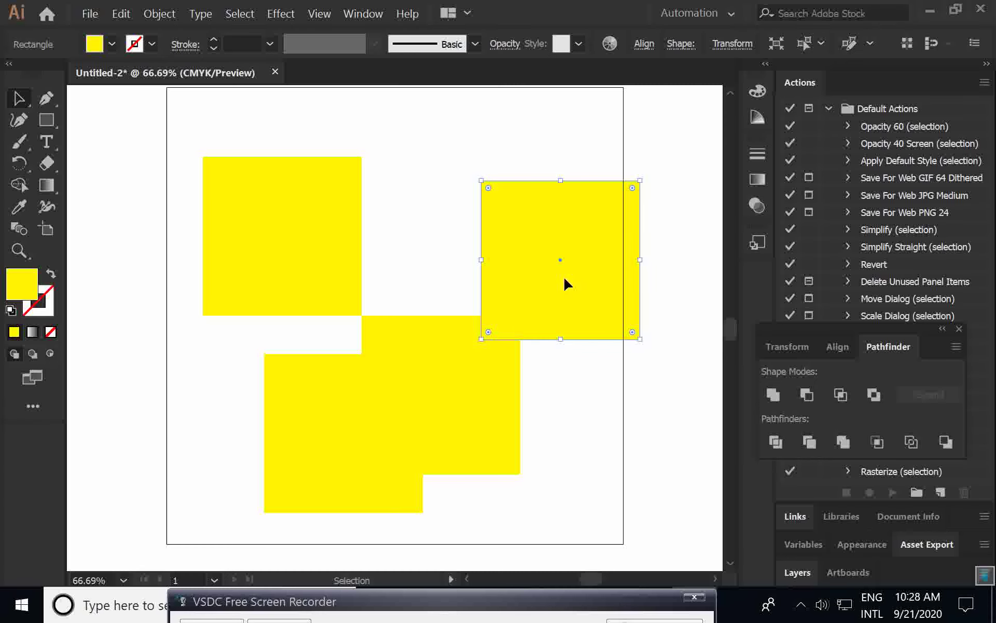
drag(557, 257, 518, 311)
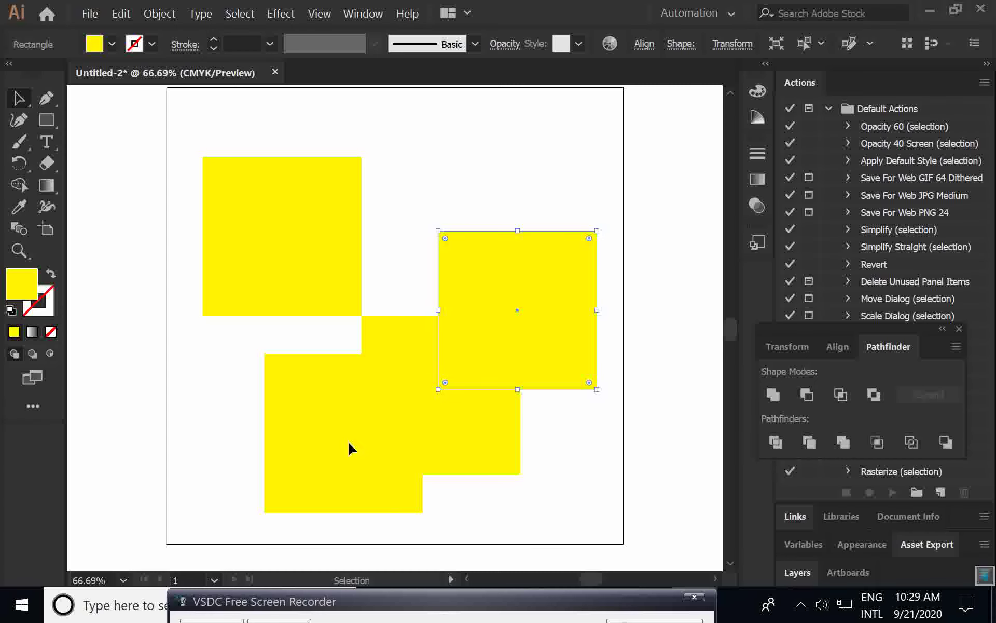
drag(347, 440, 362, 482)
drag(214, 336, 362, 469)
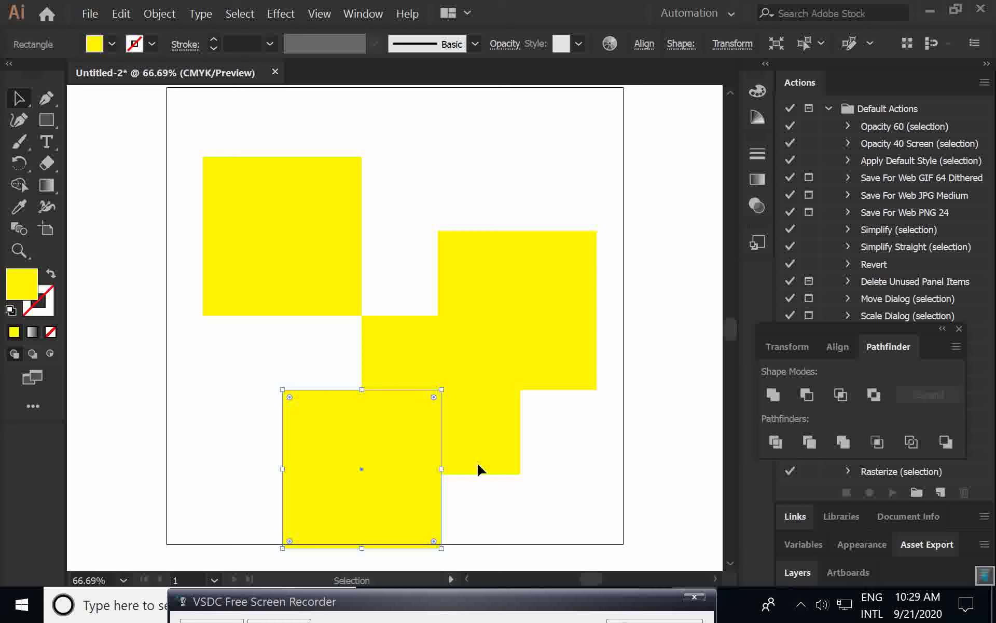
click(599, 435)
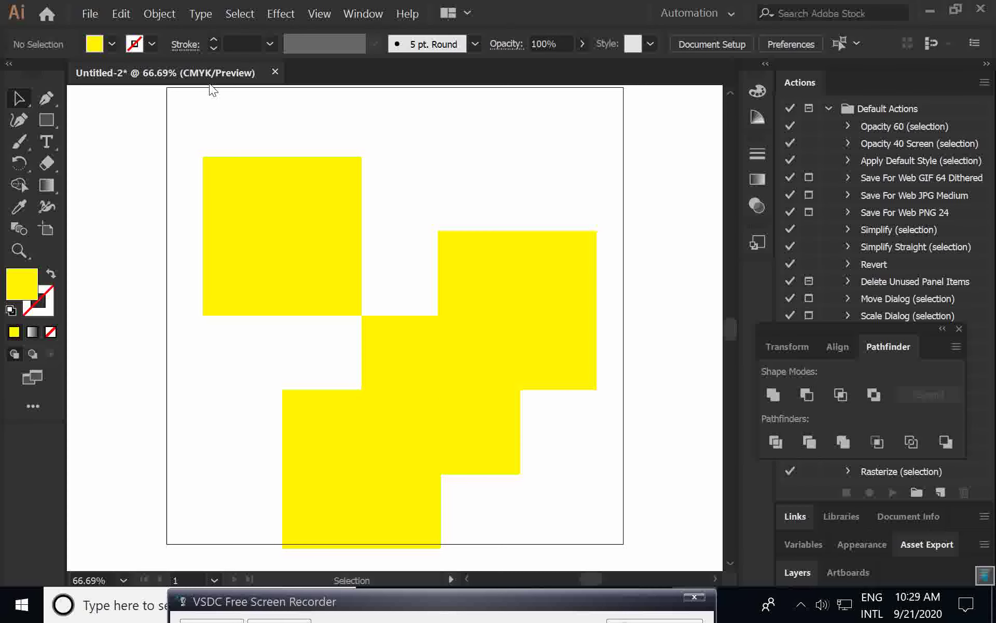
Delete the separate upper-left square and select the three overlapping squares
drag(276, 138, 311, 268)
key(Delete)
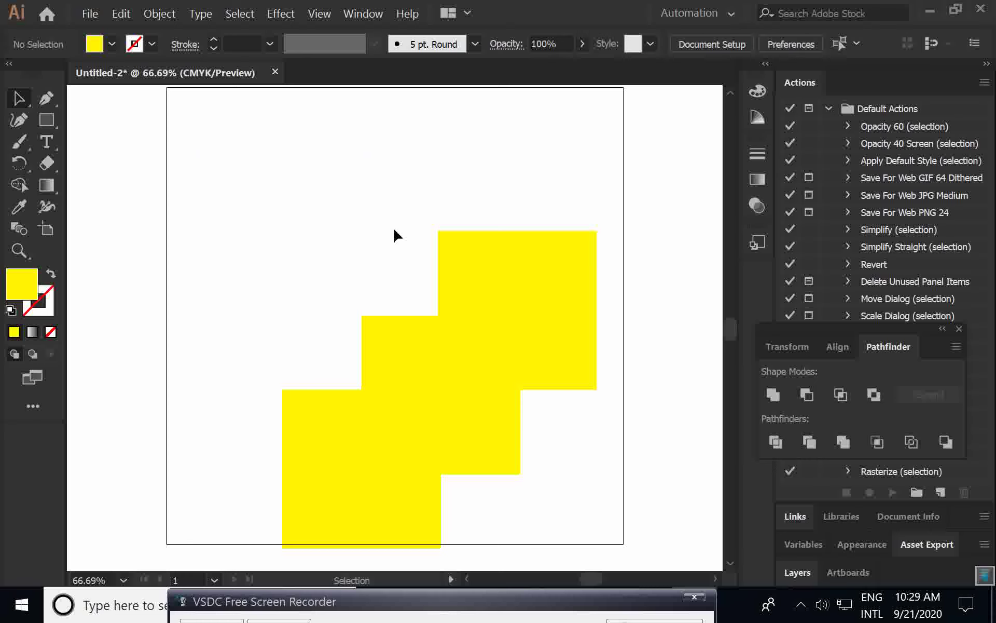
drag(222, 218, 583, 529)
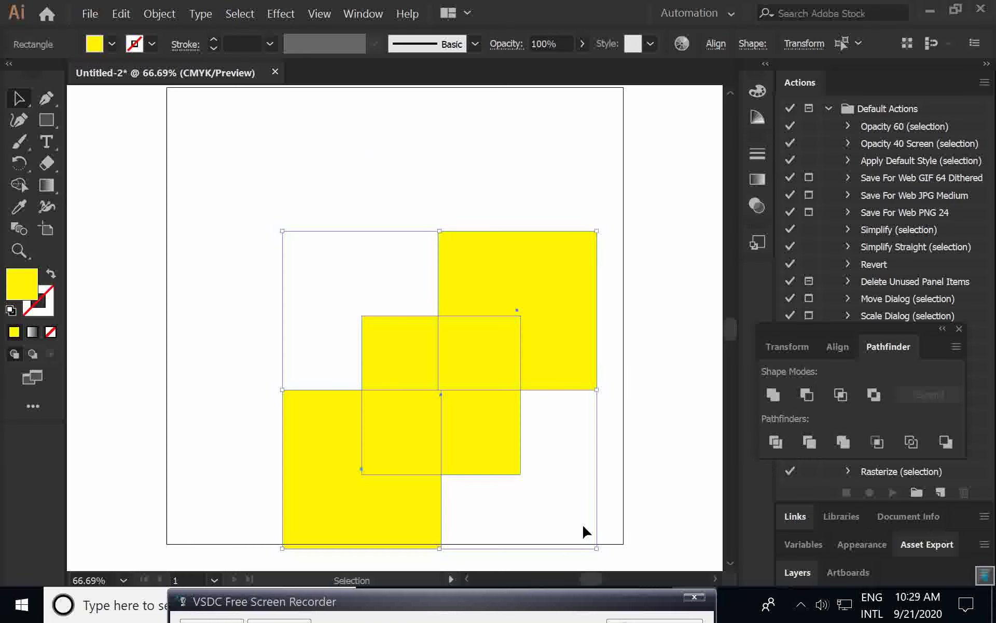
scroll(569, 446, down, 2)
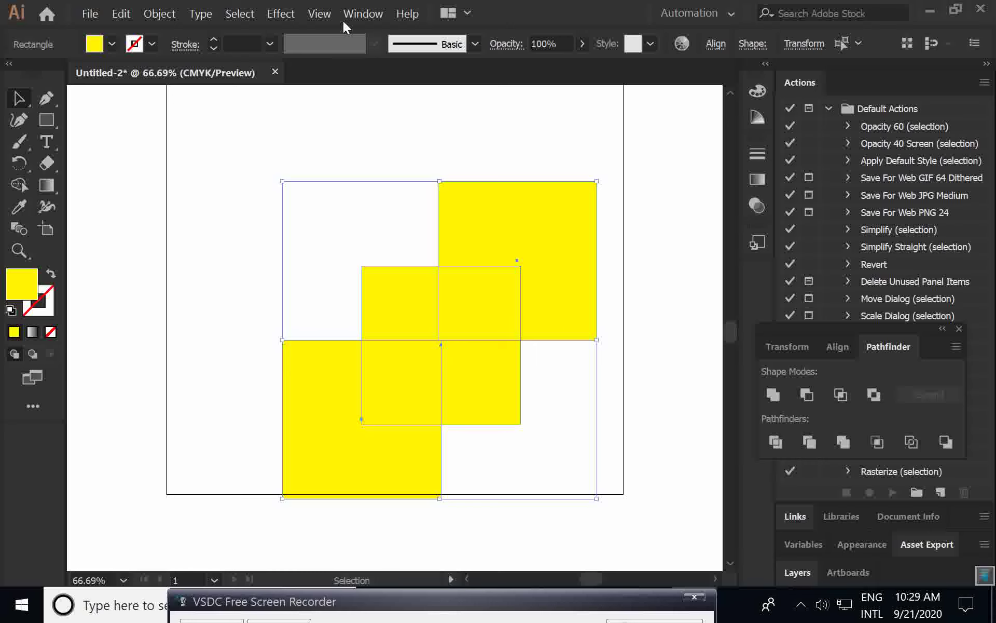
Switch to the Essentials Classic workspace and use the Shape Builder tool to remove every region except the two overlap areas
click(686, 13)
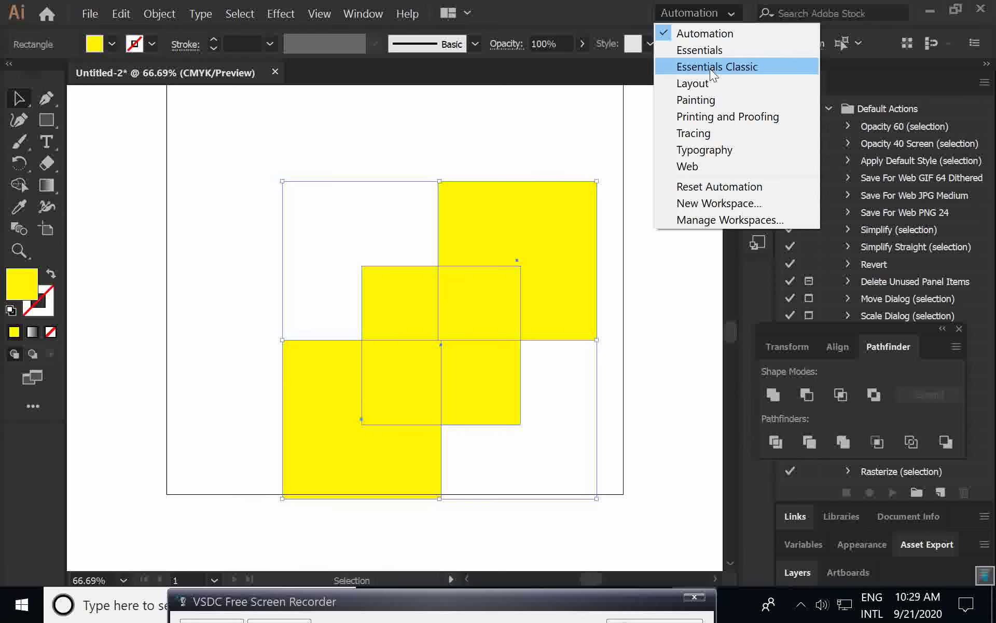
key(Escape)
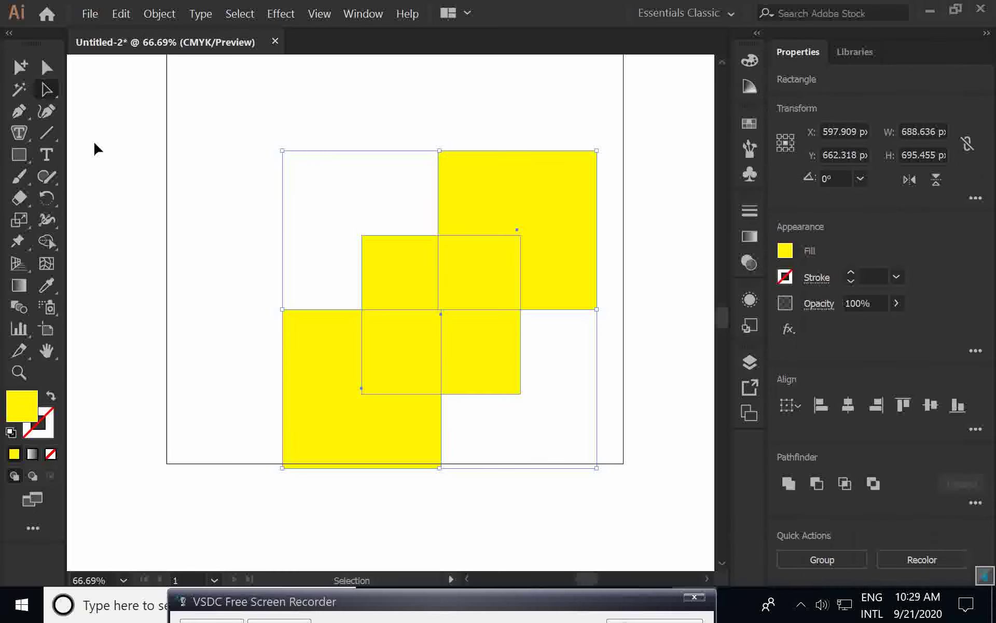
click(46, 219)
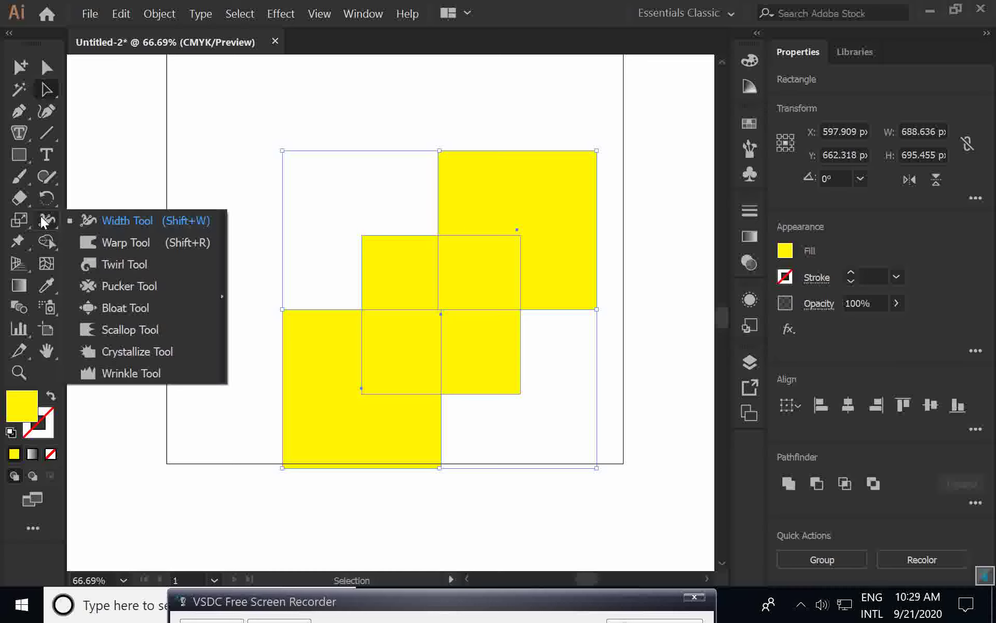
click(45, 236)
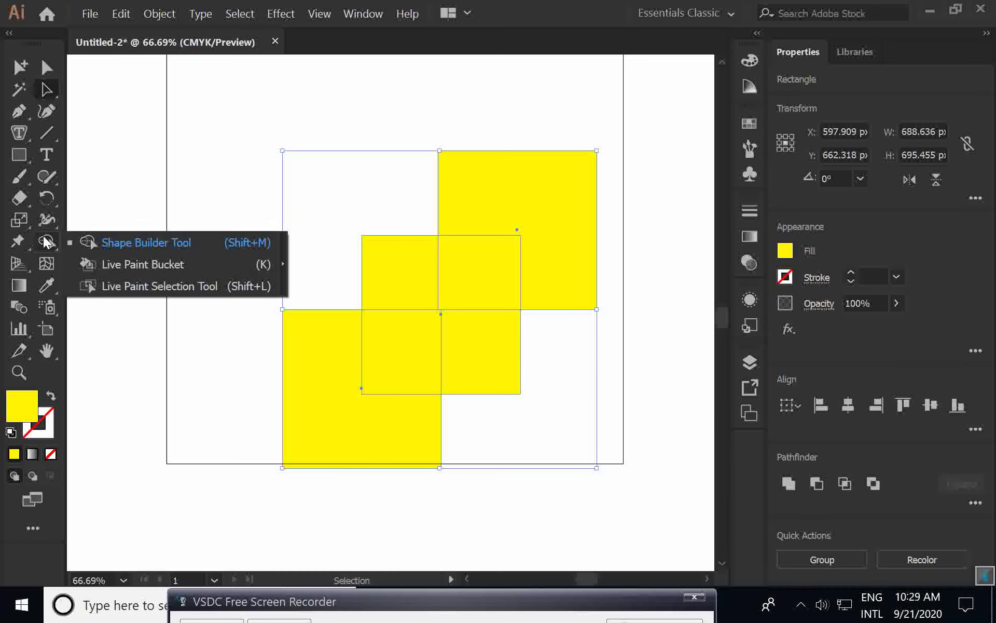
click(149, 244)
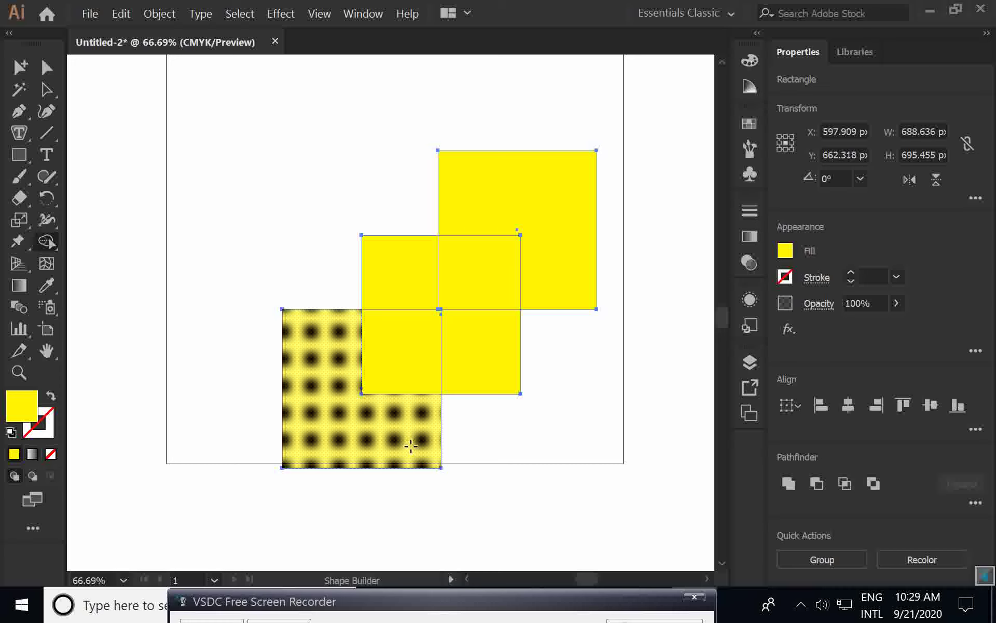
drag(417, 447, 437, 447)
drag(341, 449, 342, 449)
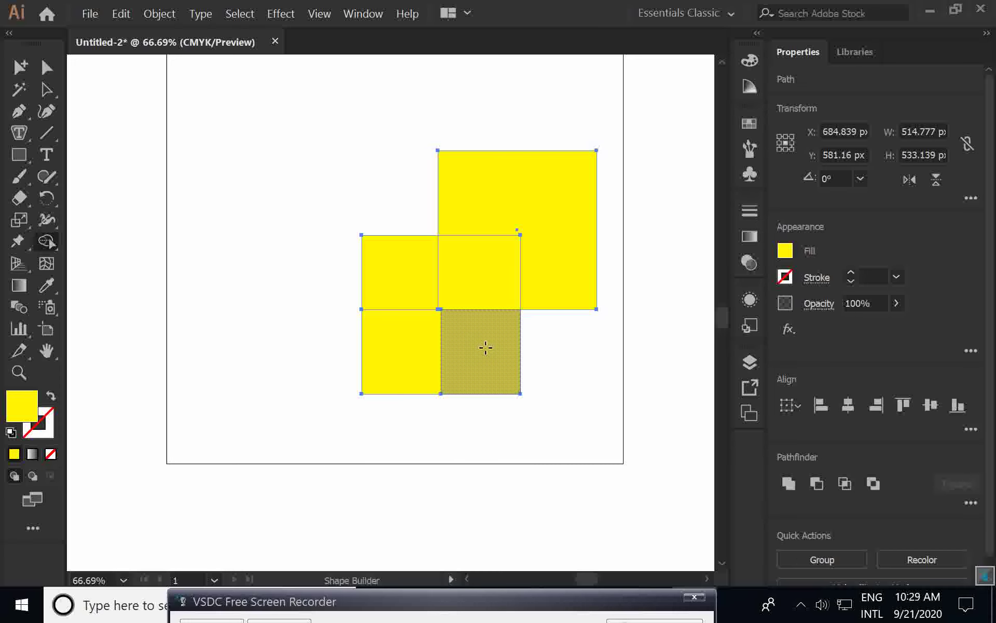
drag(484, 347, 498, 395)
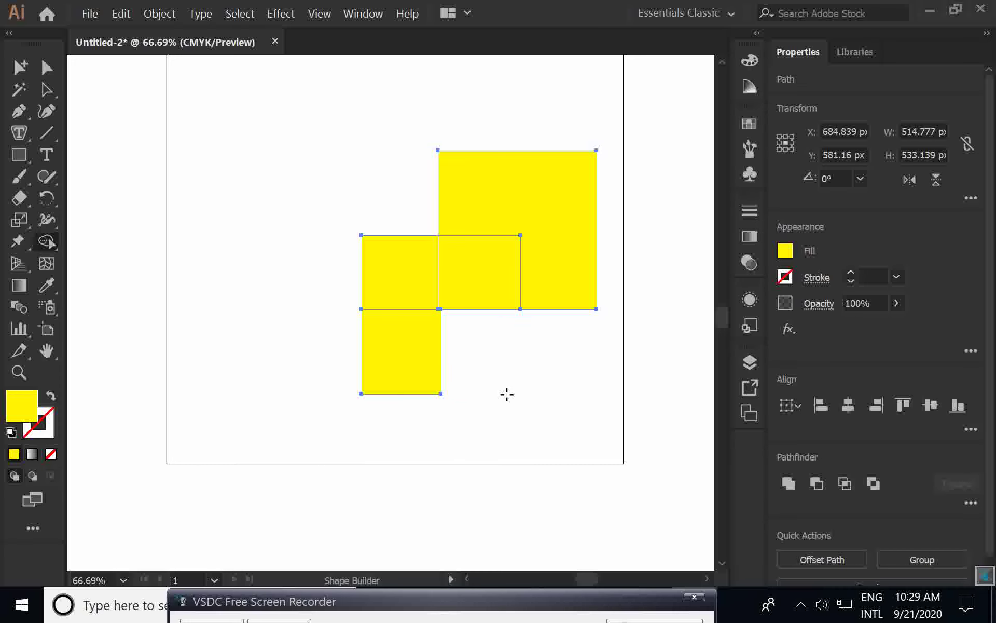
alt+click(407, 276)
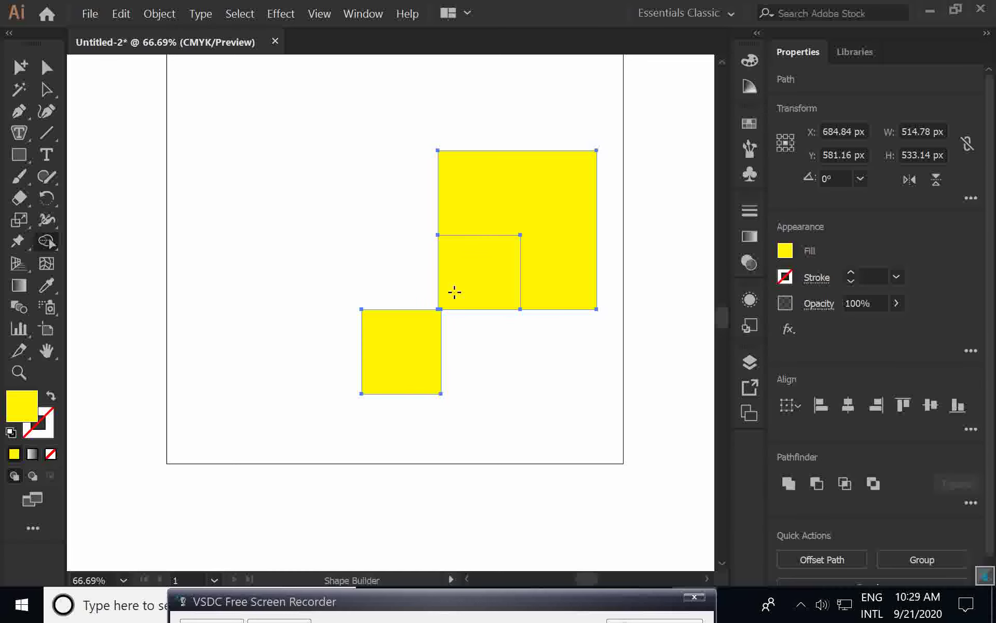
alt+click(553, 252)
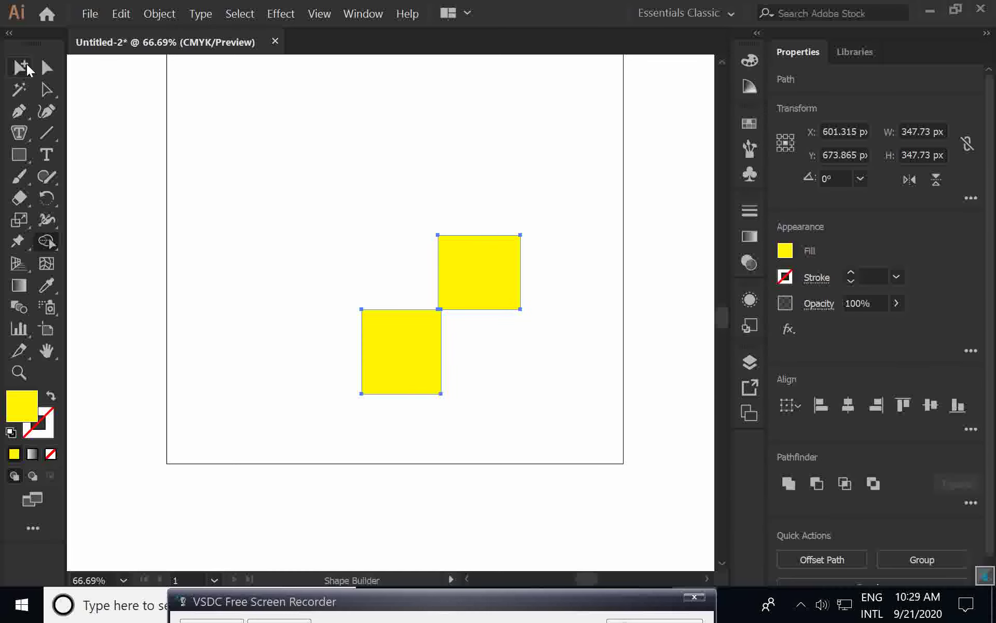
Move the two remaining yellow shapes together up and left on the artboard with the Selection tool
click(50, 95)
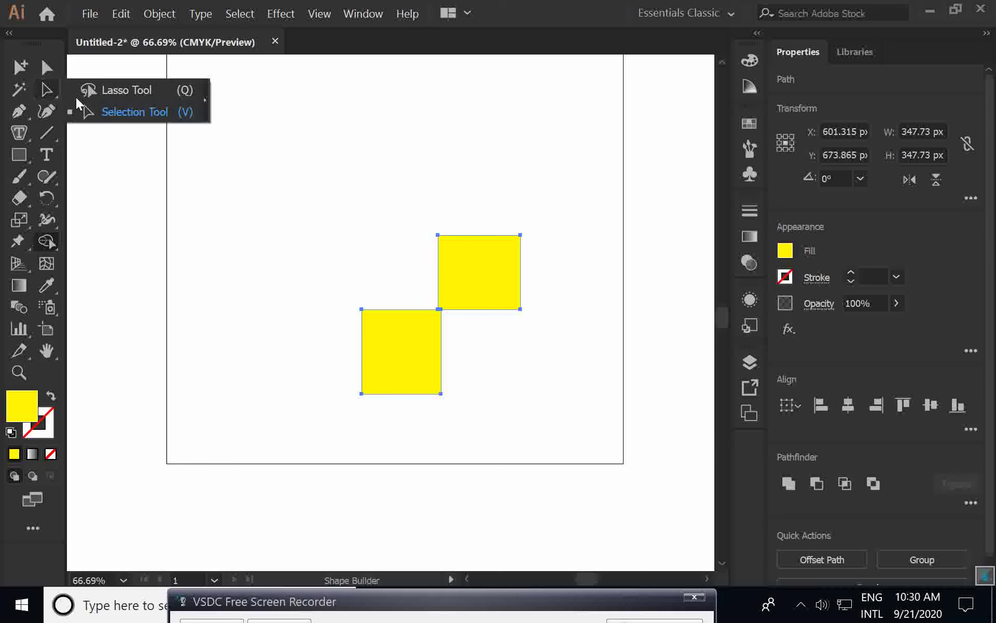
click(122, 113)
click(420, 237)
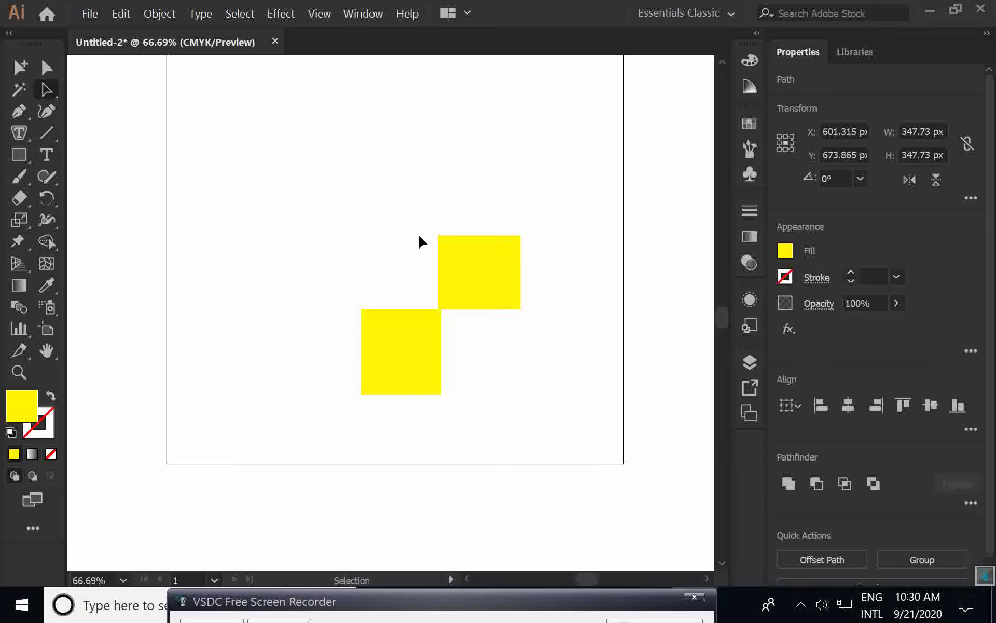
drag(340, 202, 503, 403)
drag(451, 307, 346, 251)
click(494, 283)
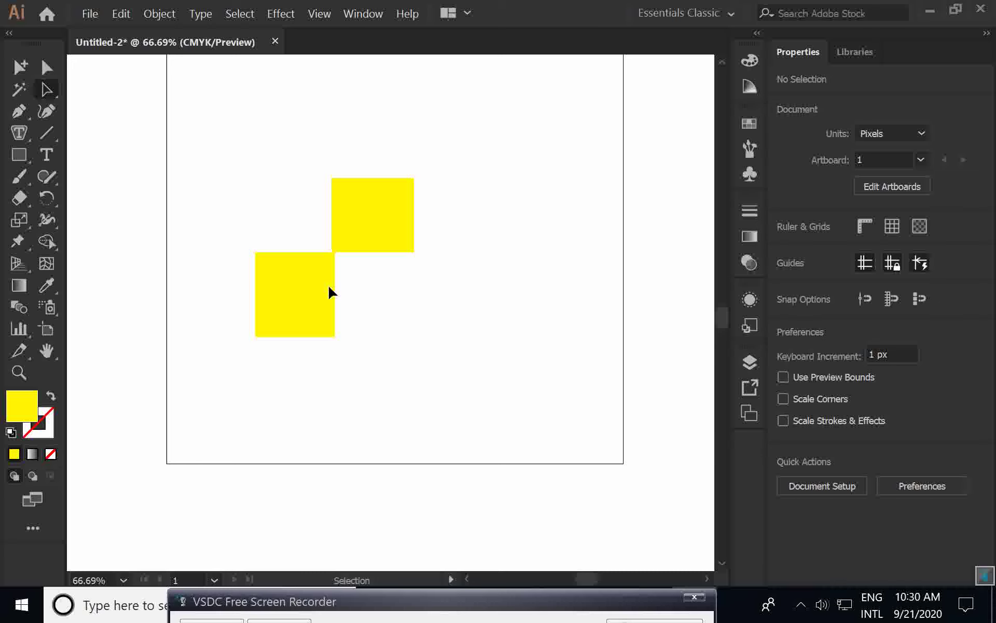
Select both yellow shapes and switch to the Essentials workspace
drag(330, 292, 411, 406)
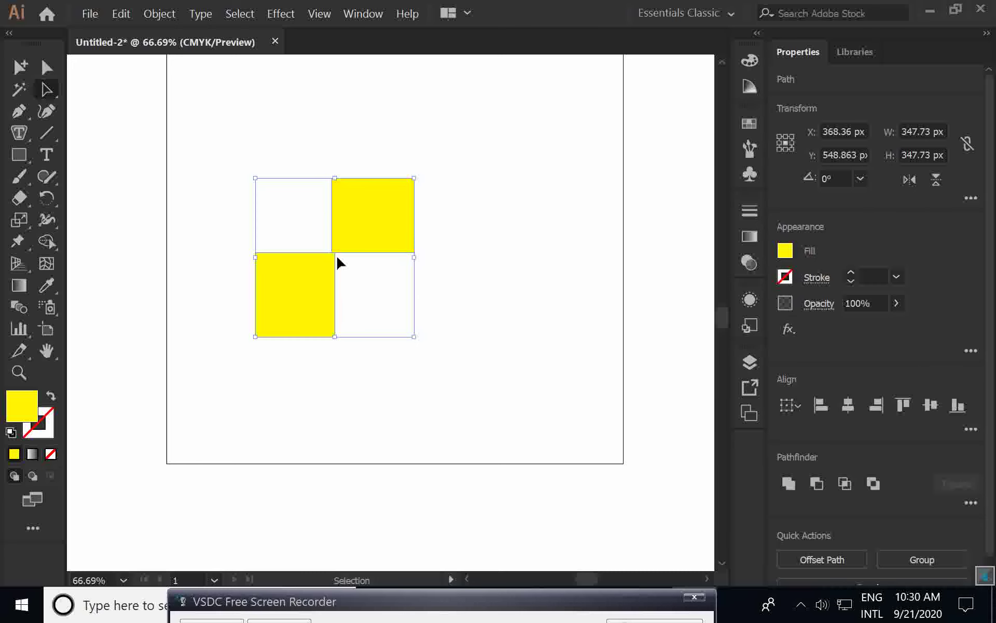
click(685, 13)
click(674, 50)
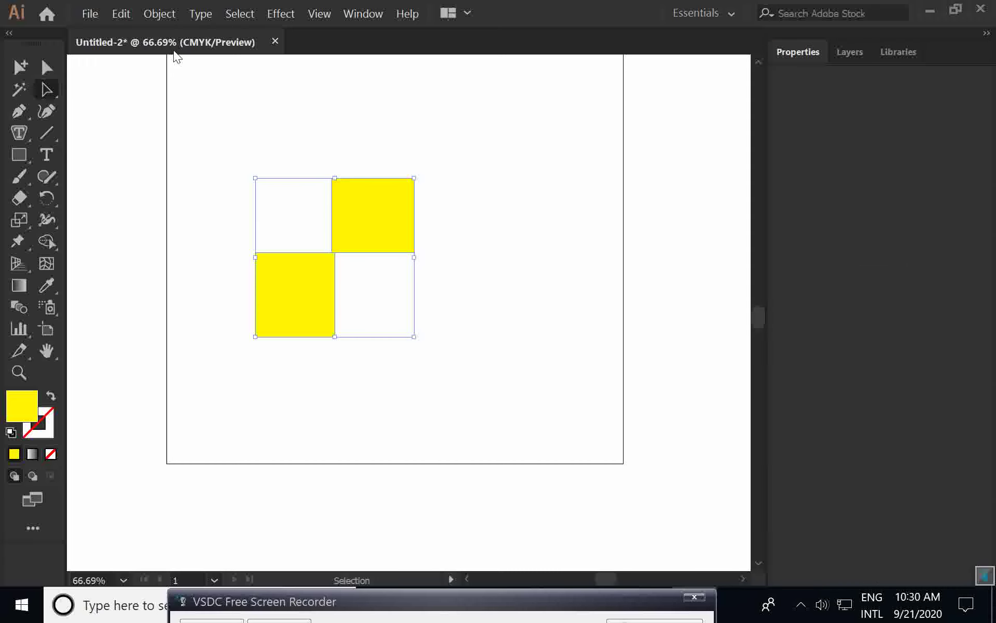
Switch to the Automation workspace and show the Advanced toolbar
click(724, 16)
click(709, 36)
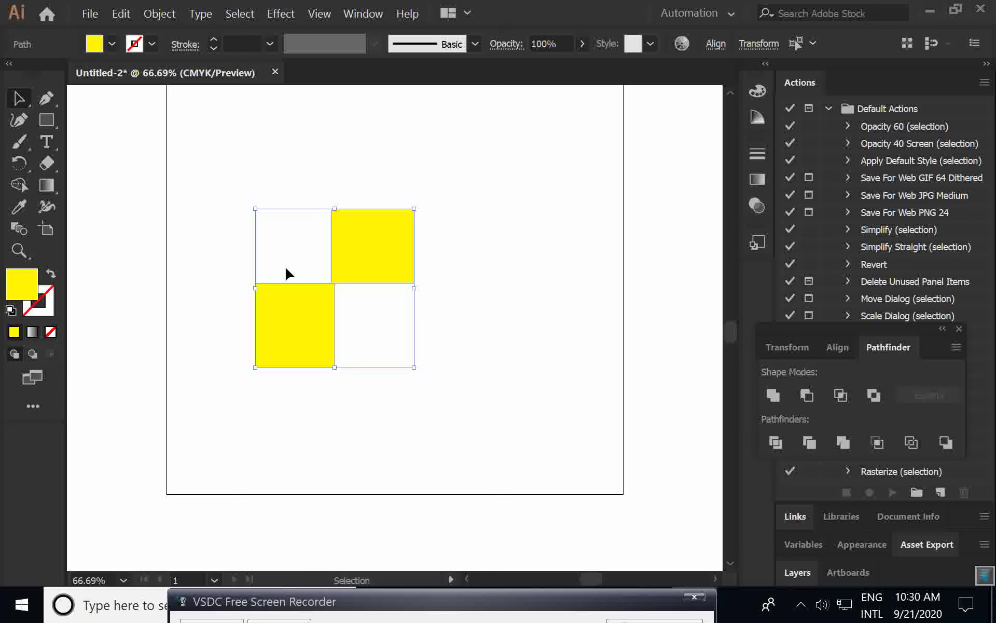
click(354, 13)
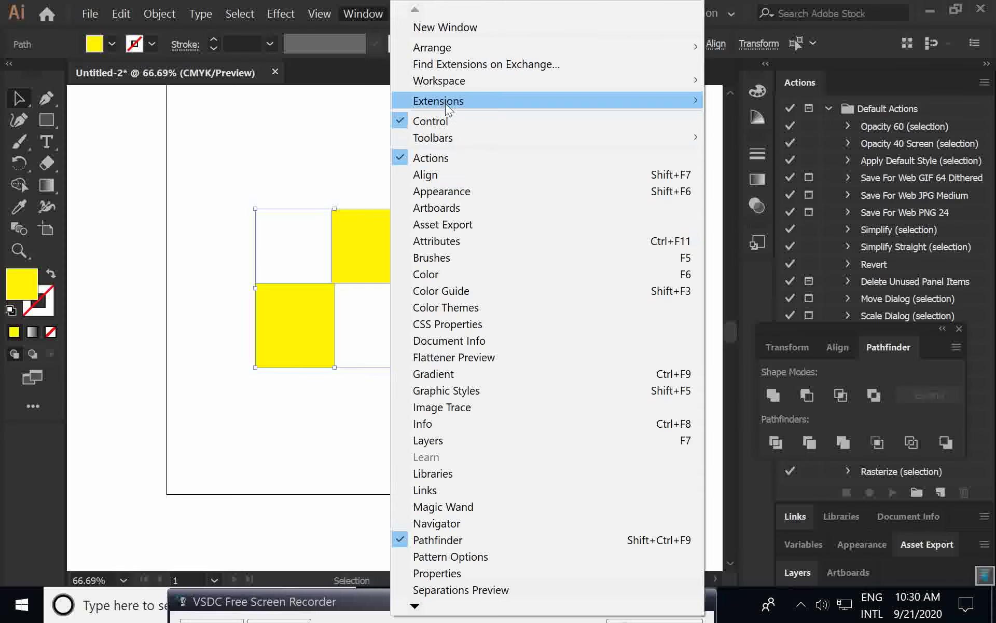
mouse_move(446, 143)
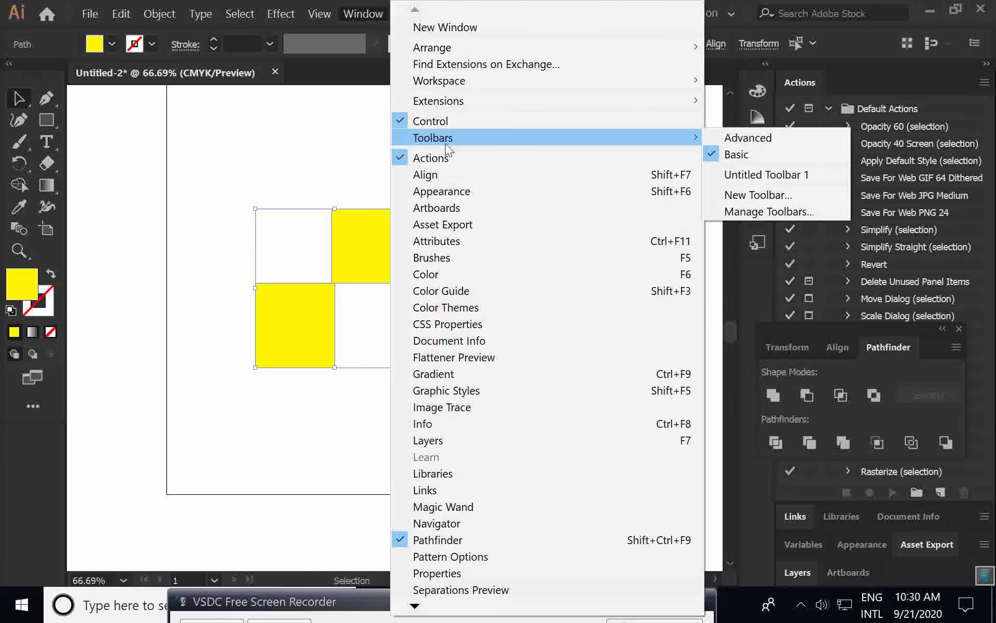
click(771, 139)
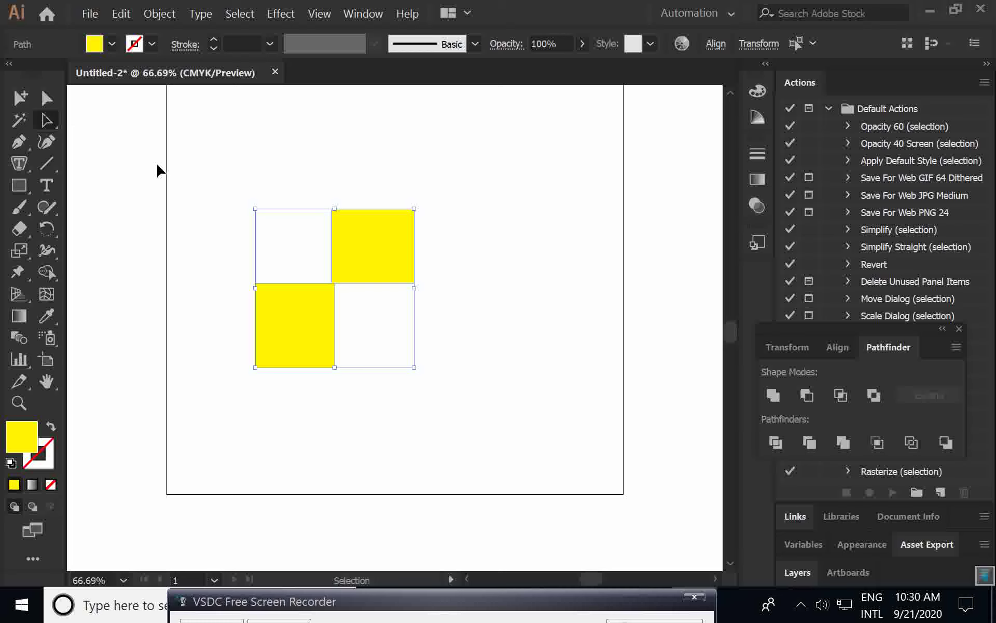
Reshape the two yellow squares with the Direct Selection tool, slanting their facing edges outward and shifting the inner and lower-right corner points
click(46, 98)
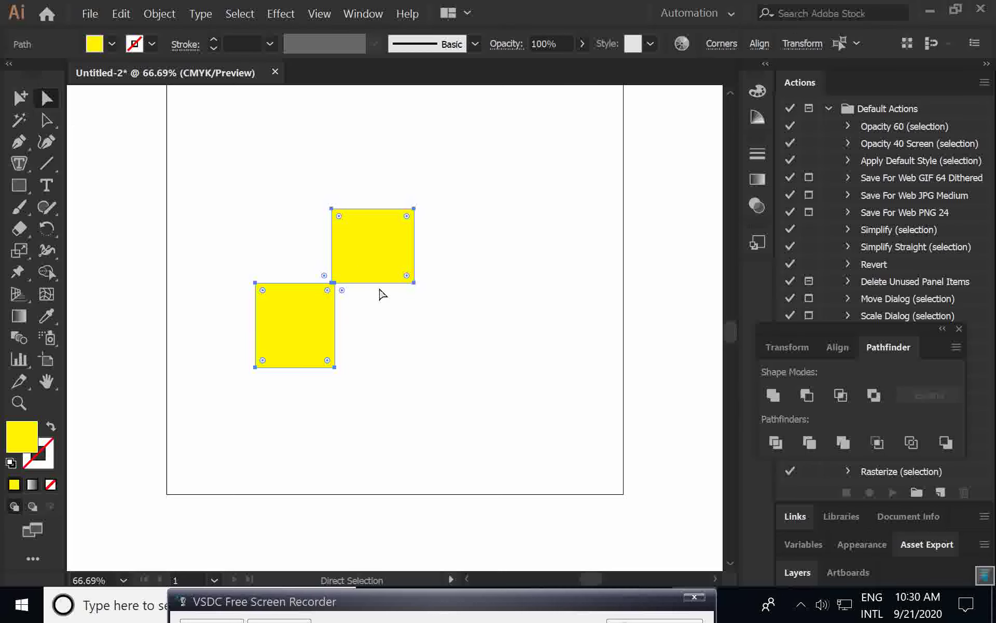
drag(390, 276, 475, 278)
drag(305, 285, 250, 241)
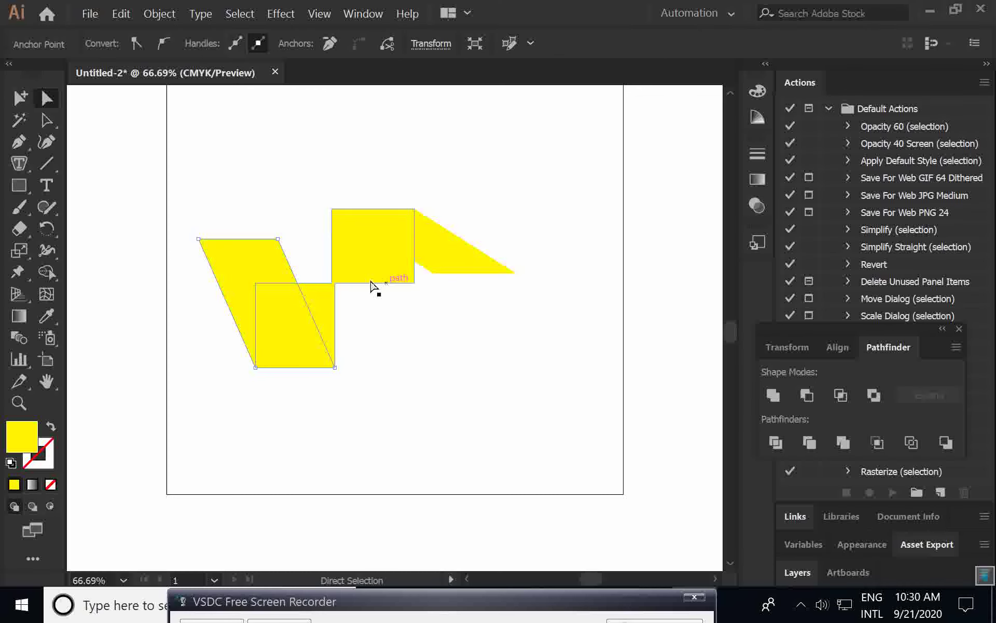
mouse_move(333, 285)
mouse_down()
mouse_move(373, 291)
mouse_move(398, 319)
mouse_move(349, 280)
mouse_up()
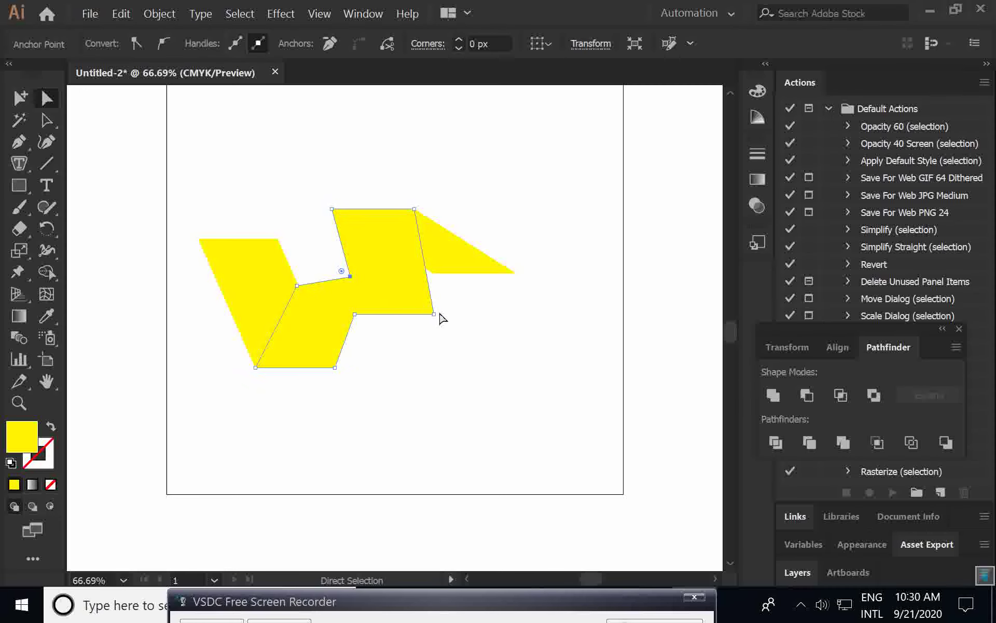
mouse_move(430, 317)
mouse_down()
mouse_move(415, 302)
mouse_move(442, 300)
mouse_up()
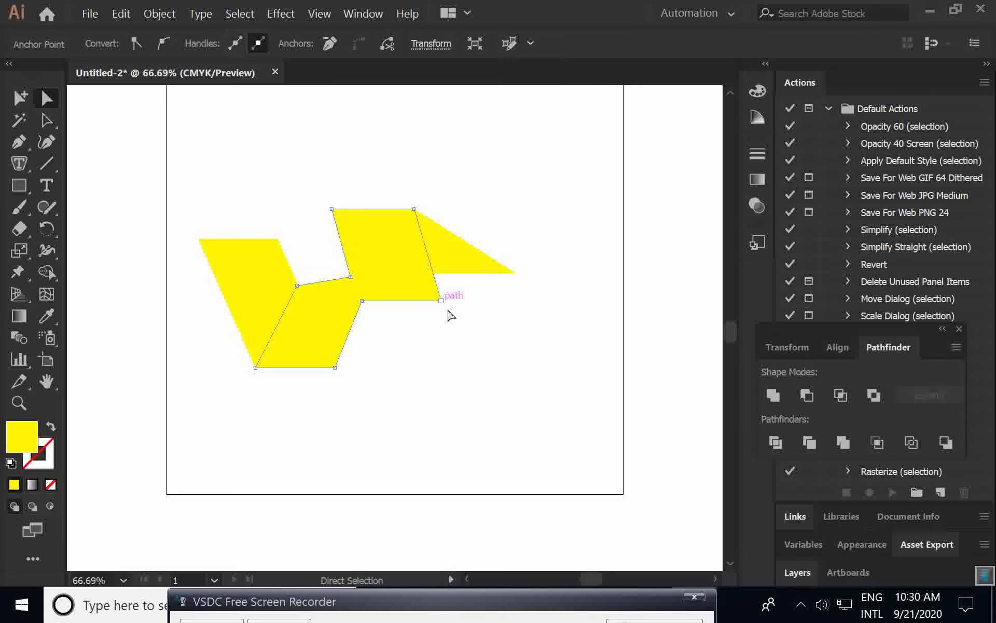
click(503, 319)
Merge all the yellow pieces with the Shape Builder tool and scale the merged shape down near the artboard's centre
drag(236, 181, 551, 435)
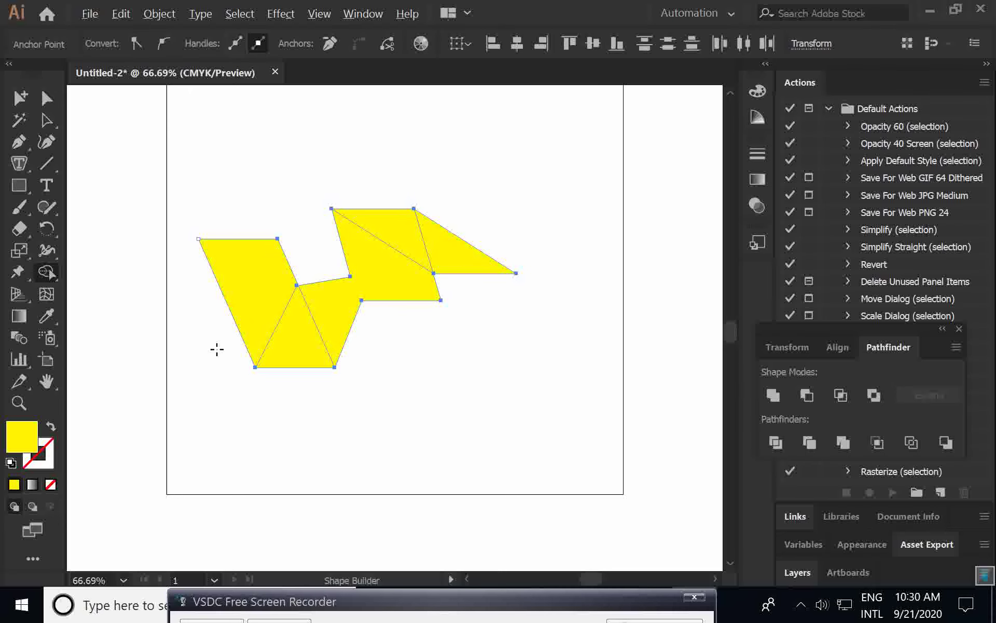
mouse_move(271, 301)
mouse_down()
mouse_move(297, 325)
mouse_move(332, 323)
mouse_move(456, 249)
mouse_up()
key(v)
drag(346, 266, 392, 233)
drag(563, 334, 501, 311)
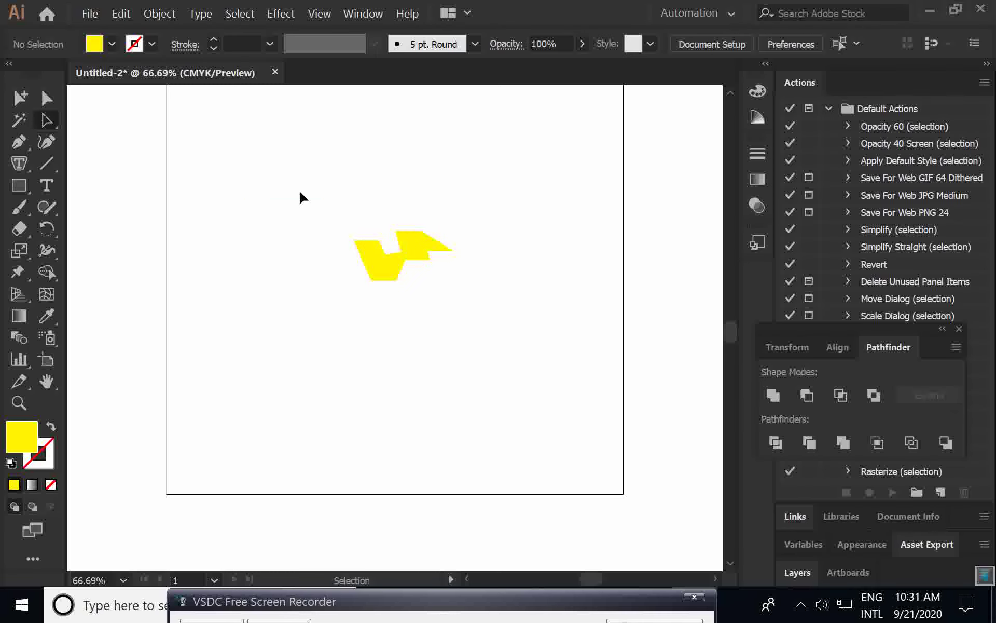
Set the fill of the merged yellow shape to dark blue
drag(301, 192, 535, 338)
click(112, 43)
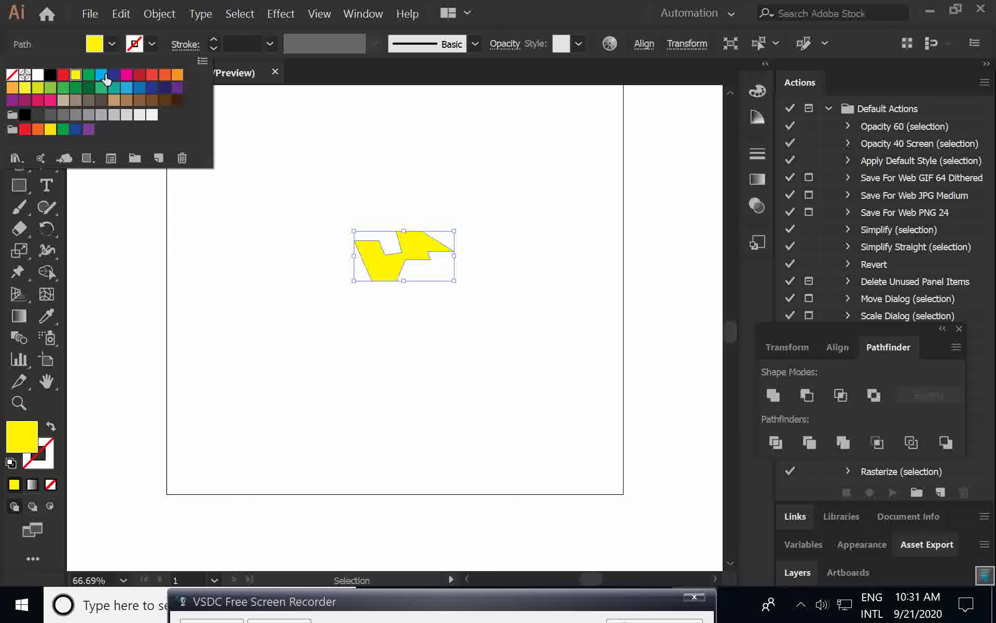
click(102, 74)
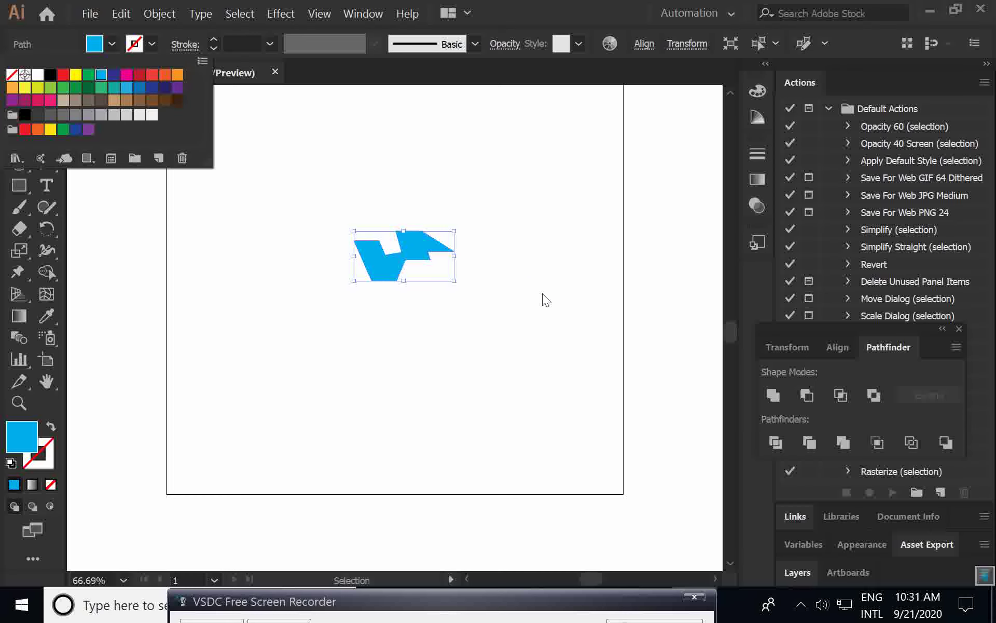
click(112, 73)
click(456, 188)
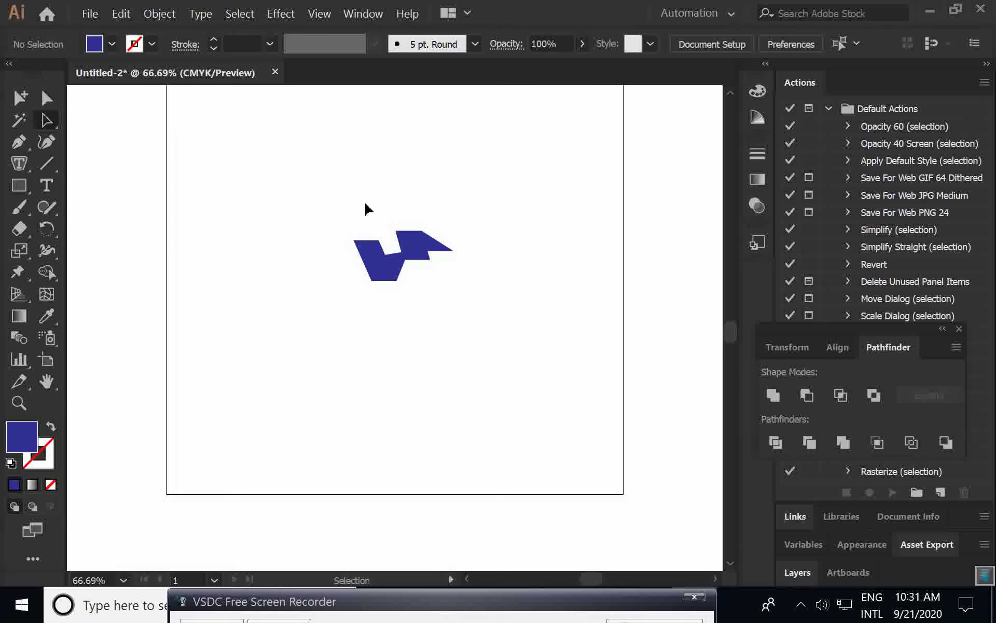
Enlarge the dark blue shape to more than twice its size with the Scale tool and deselect it
drag(326, 209, 605, 379)
key(s)
drag(424, 297, 452, 352)
key(ctrl+shift+a)
Add the text "Word type of logo" below the blue shape and select it with the Selection tool
key(t)
click(290, 369)
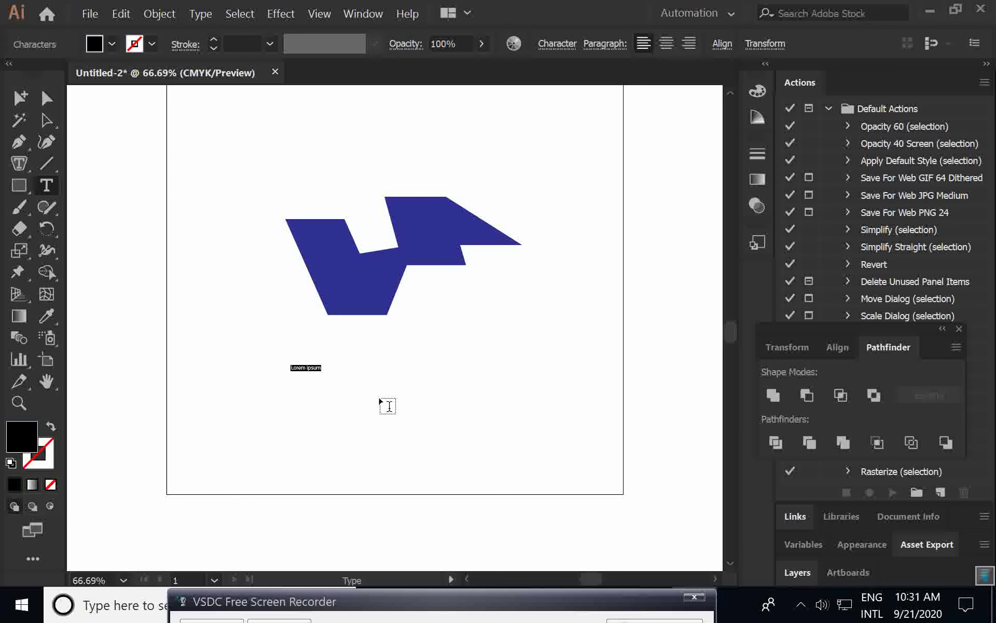
text(wO)
key(BackSpace)
key(BackSpace)
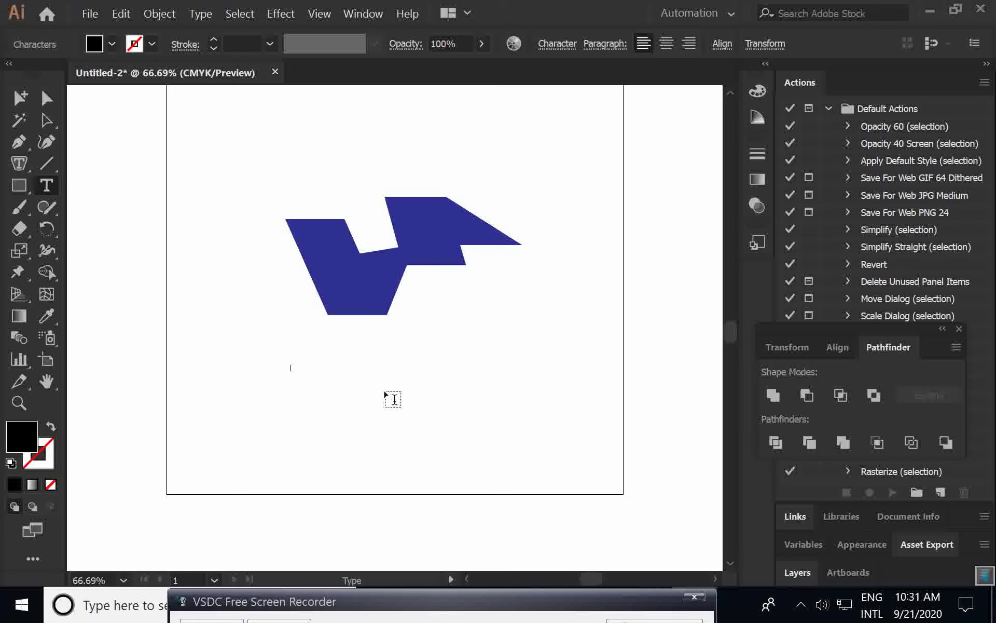
text(word type of logo)
right_click(38, 118)
click(151, 144)
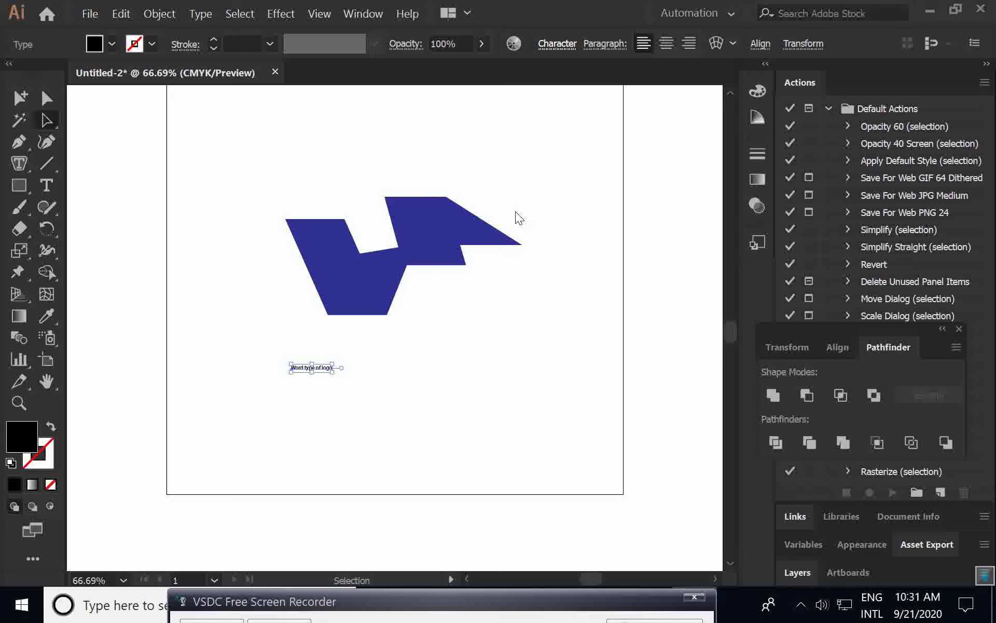
Set the text's font size to 48 px and move it up directly beneath the blue shape
click(558, 43)
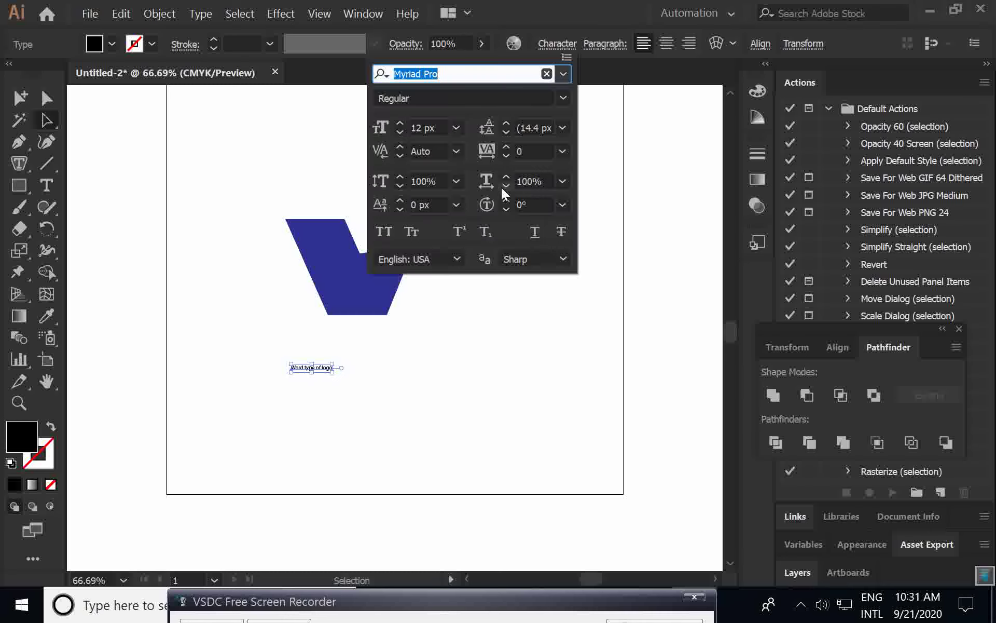
click(458, 123)
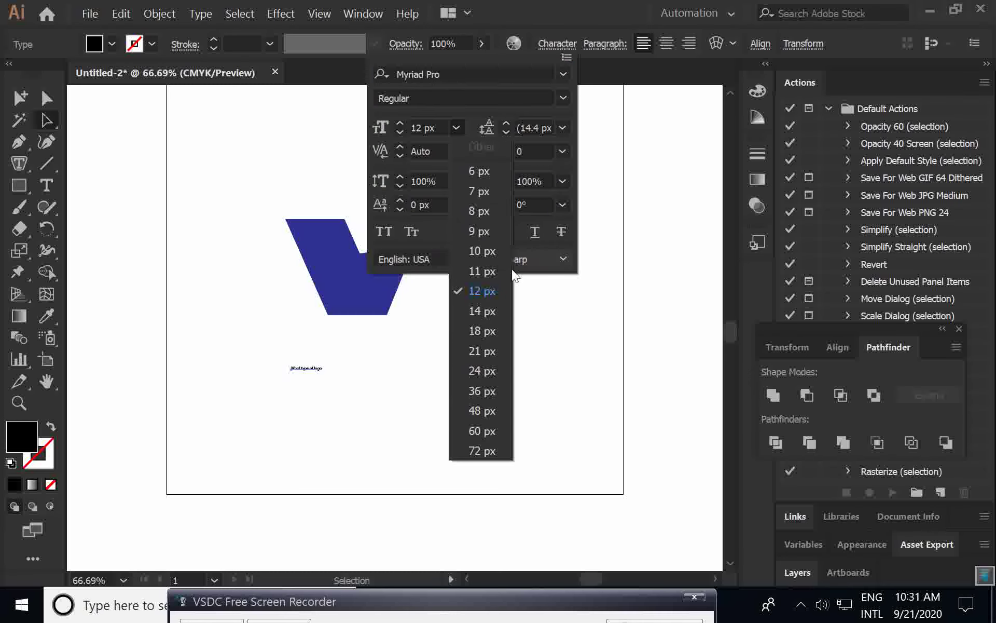
click(485, 411)
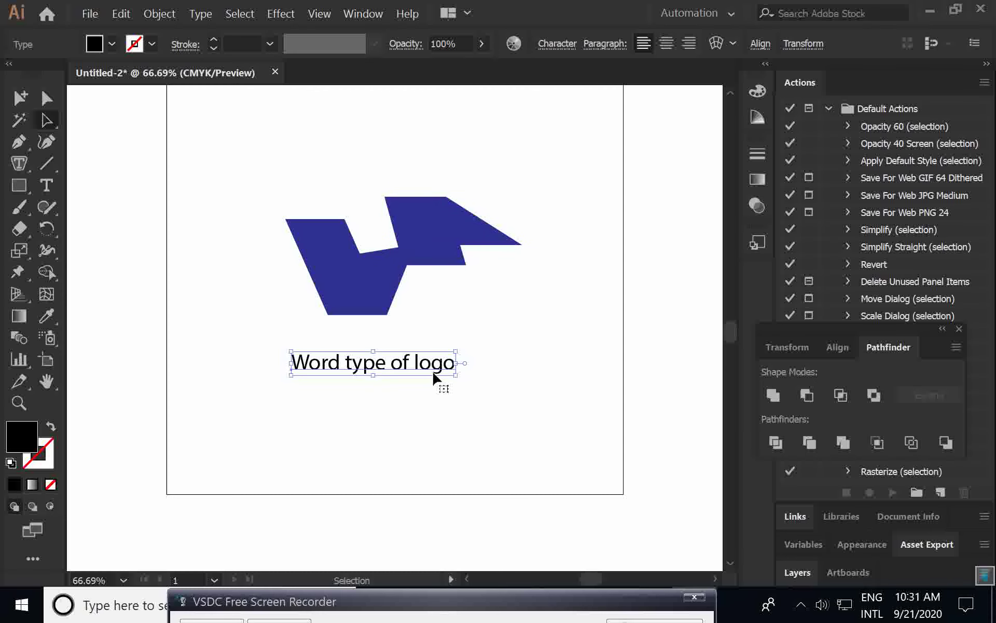
drag(434, 372, 439, 339)
click(505, 307)
Set the text's fill color to CMYK Cyan
click(428, 329)
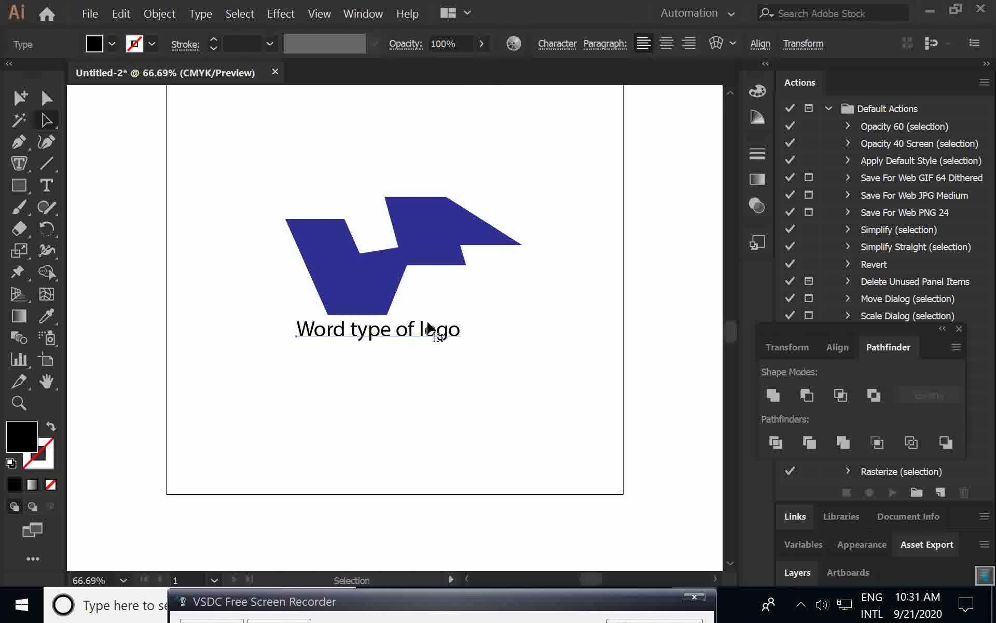
click(112, 44)
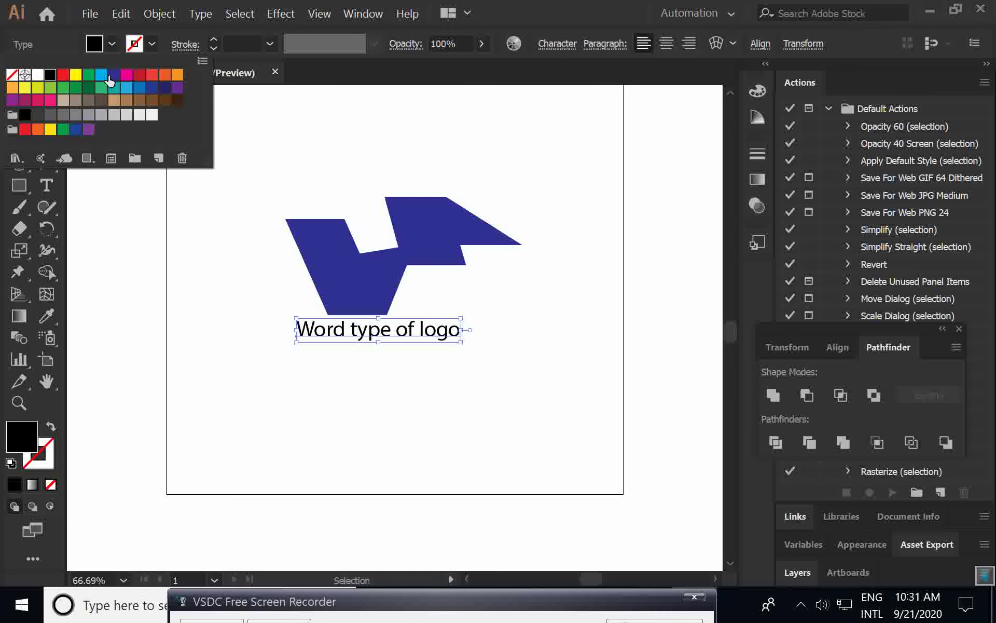
click(114, 74)
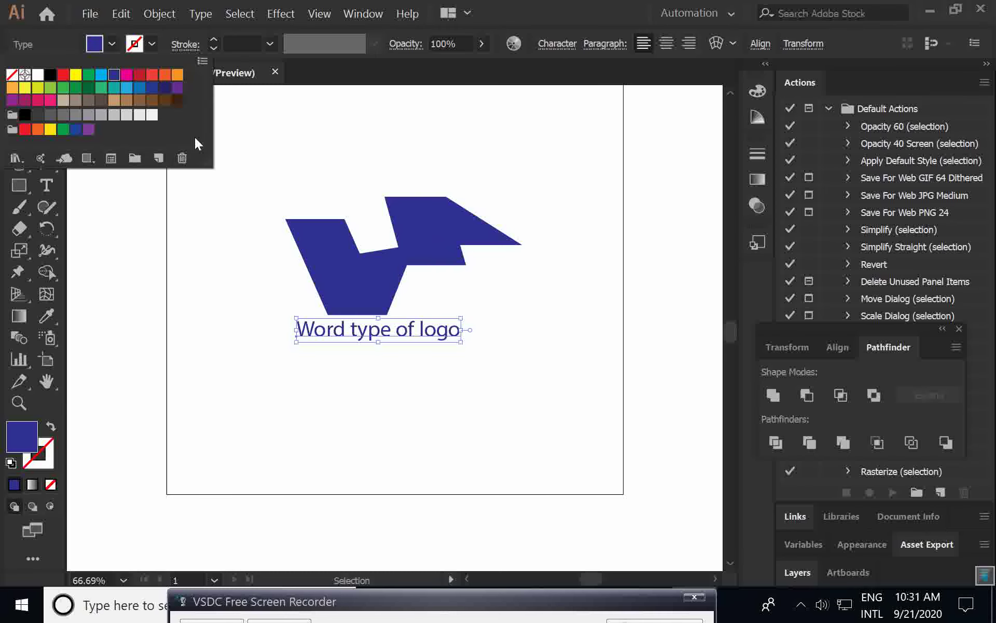
click(99, 76)
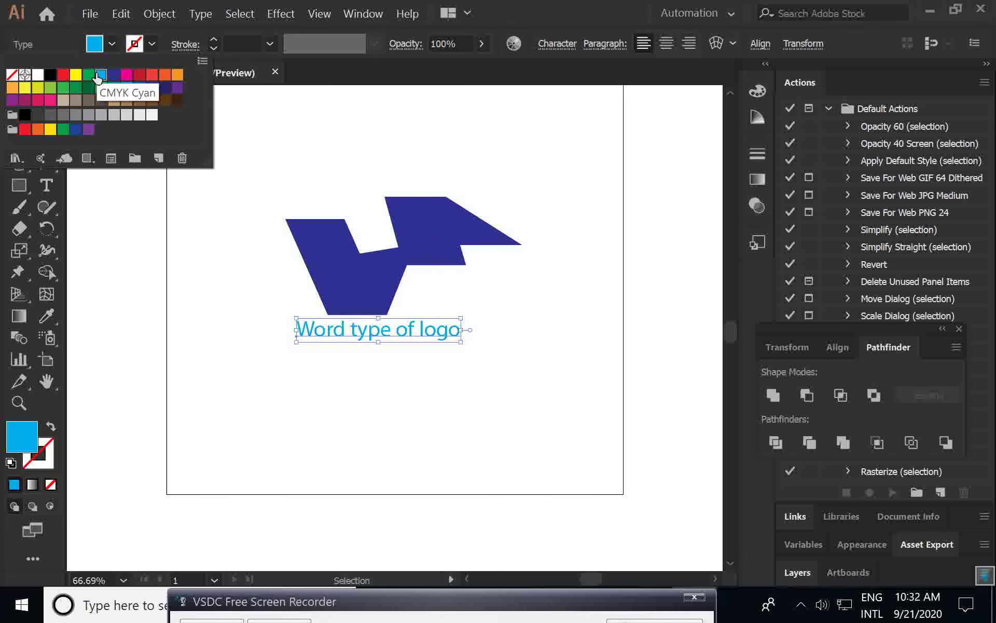
click(202, 260)
Select the blue shape and the text together and align them on their horizontal centers
drag(224, 167, 470, 390)
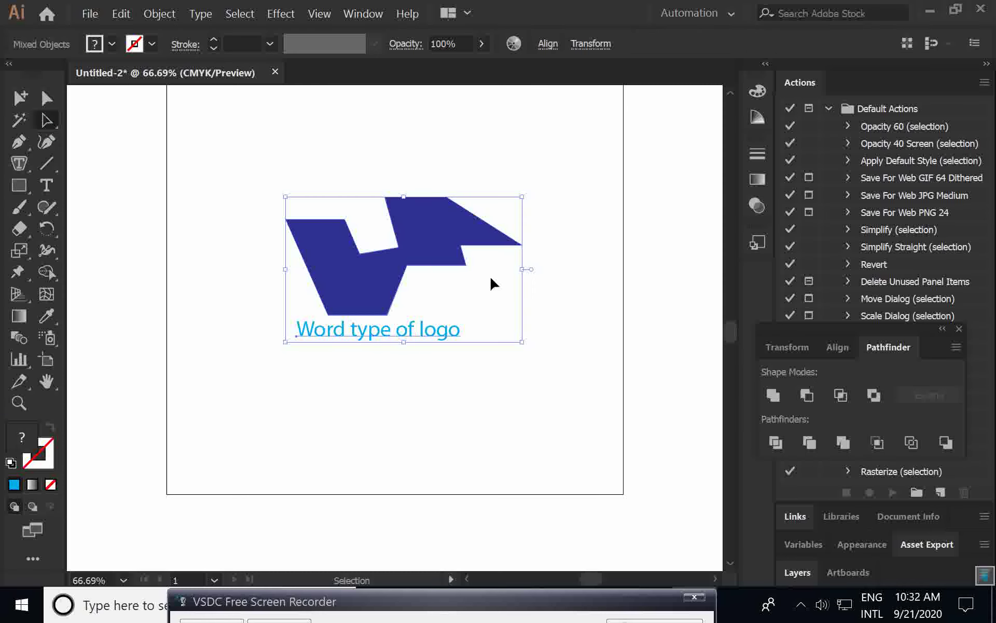
click(546, 46)
click(397, 95)
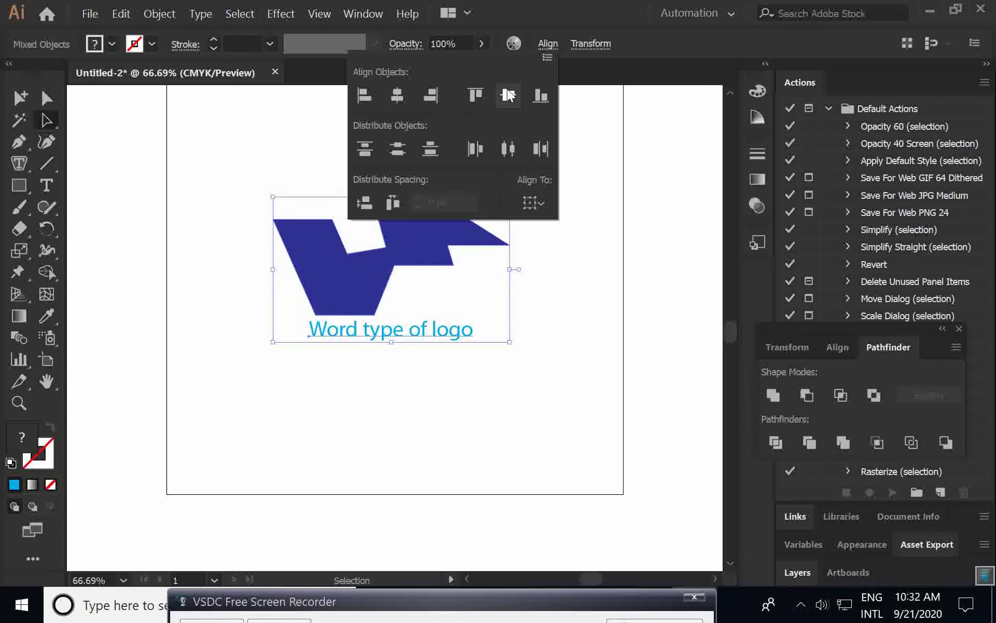
Try aligning the shape and the text on their vertical centers and undo that alignment
click(508, 95)
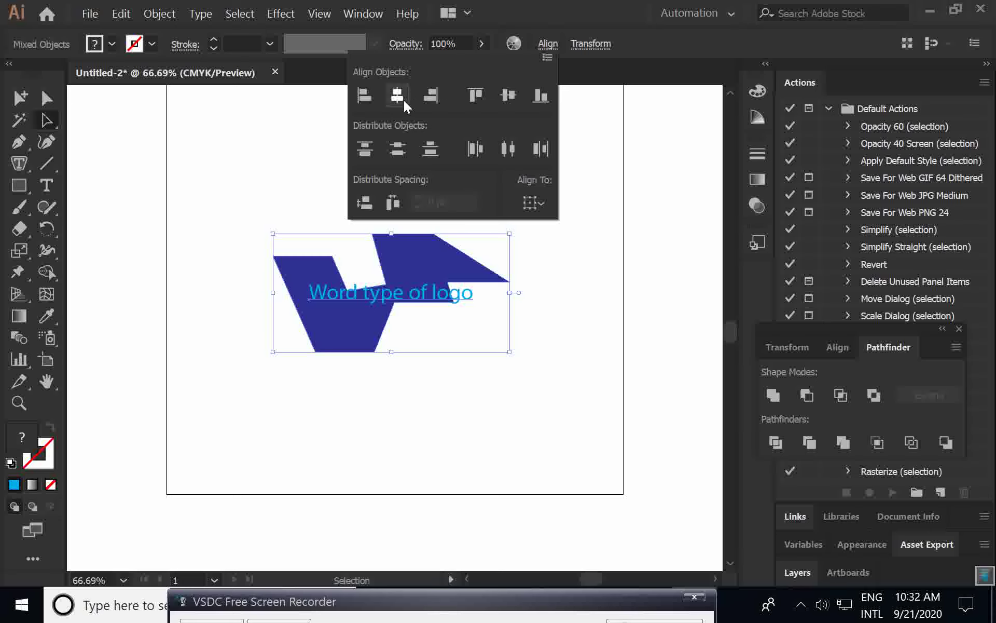
click(632, 325)
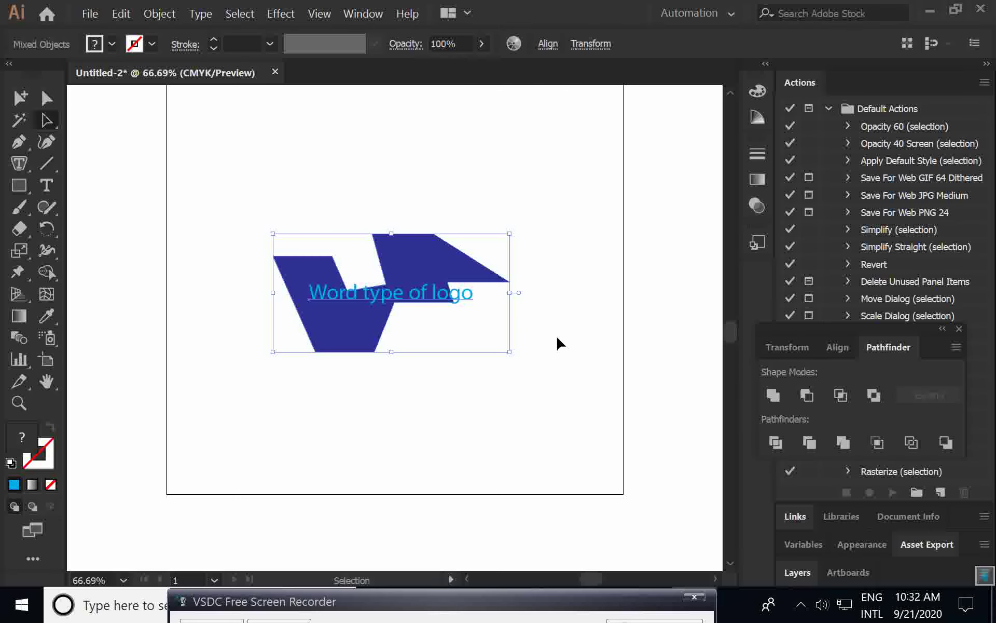
key(ctrl+z)
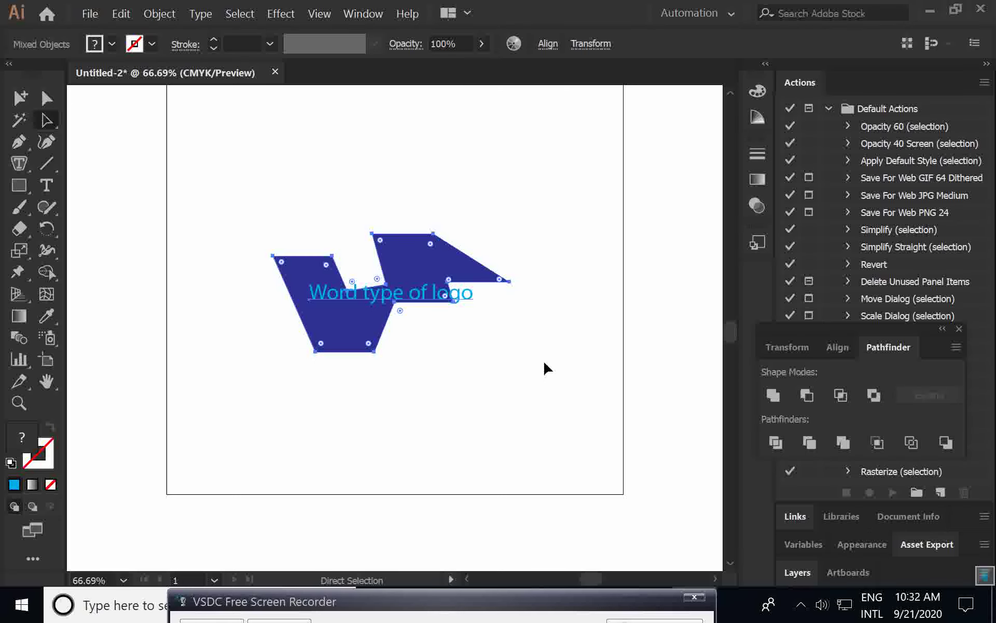
key(ctrl+z)
Group the blue shape with its text and scale the group down near the artboard's lower-left corner
click(565, 393)
drag(356, 138, 480, 407)
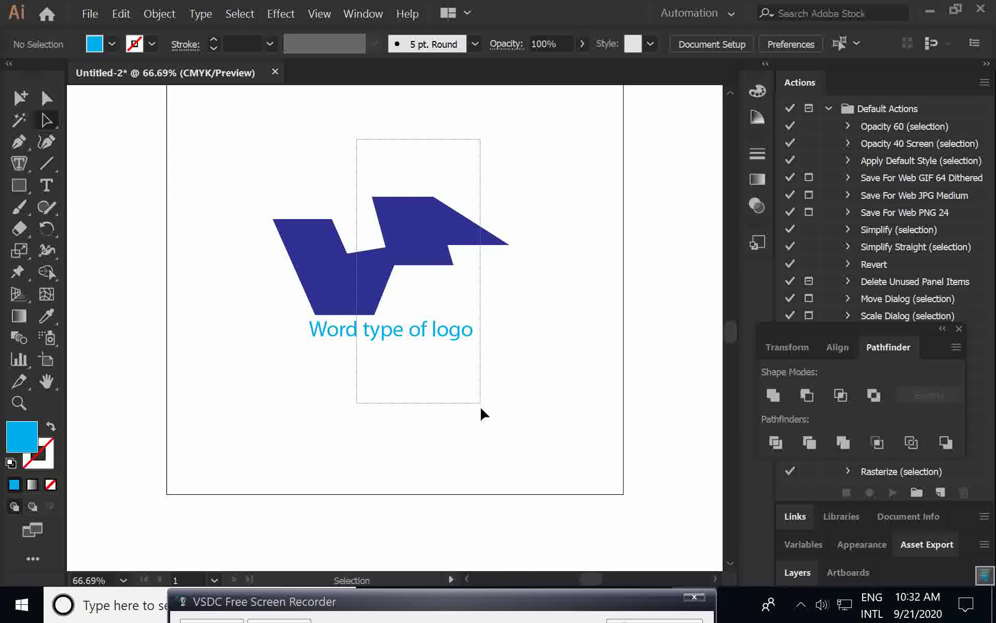
right_click(416, 172)
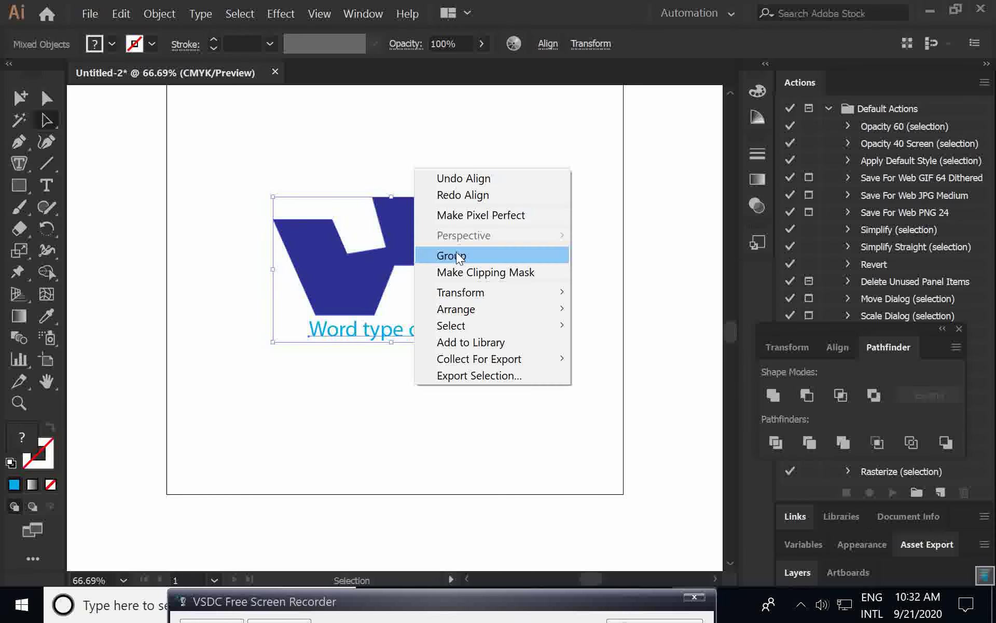
click(434, 257)
drag(508, 343, 273, 396)
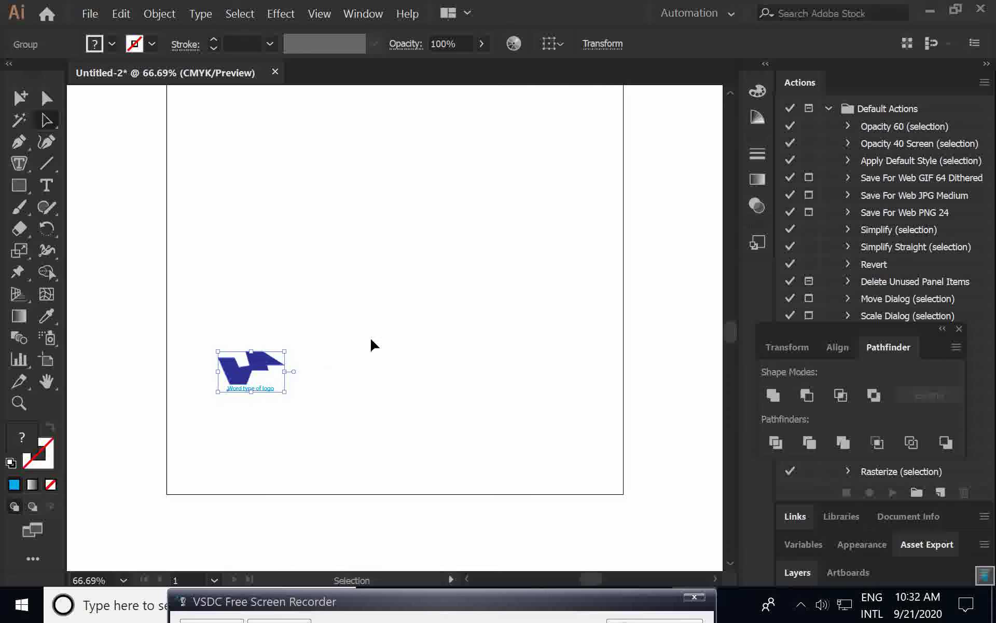
Draw a large square above the grouped logo with the Rectangle tool and fill it red
click(46, 164)
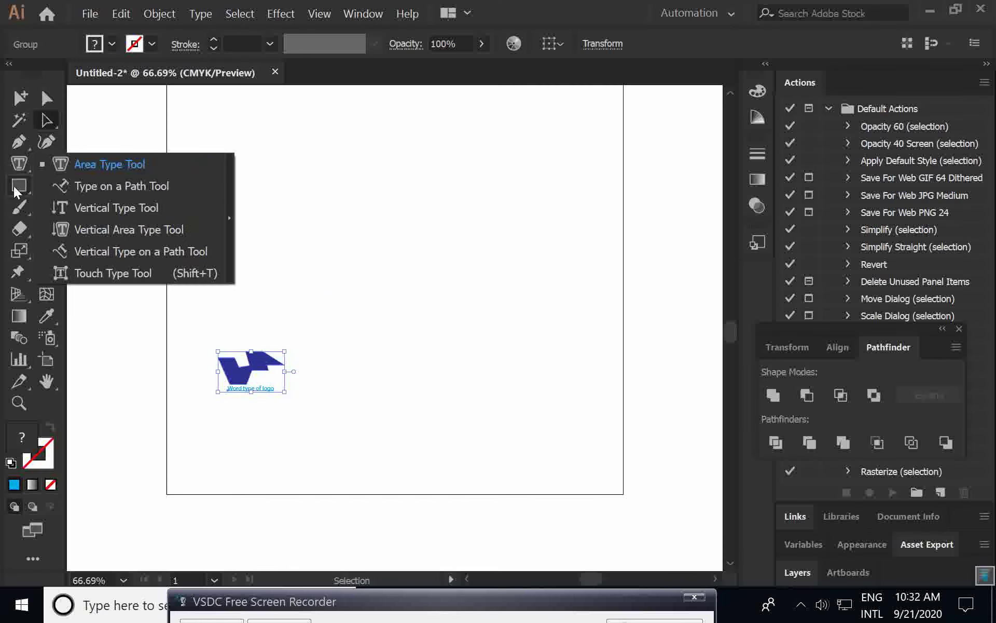
click(77, 188)
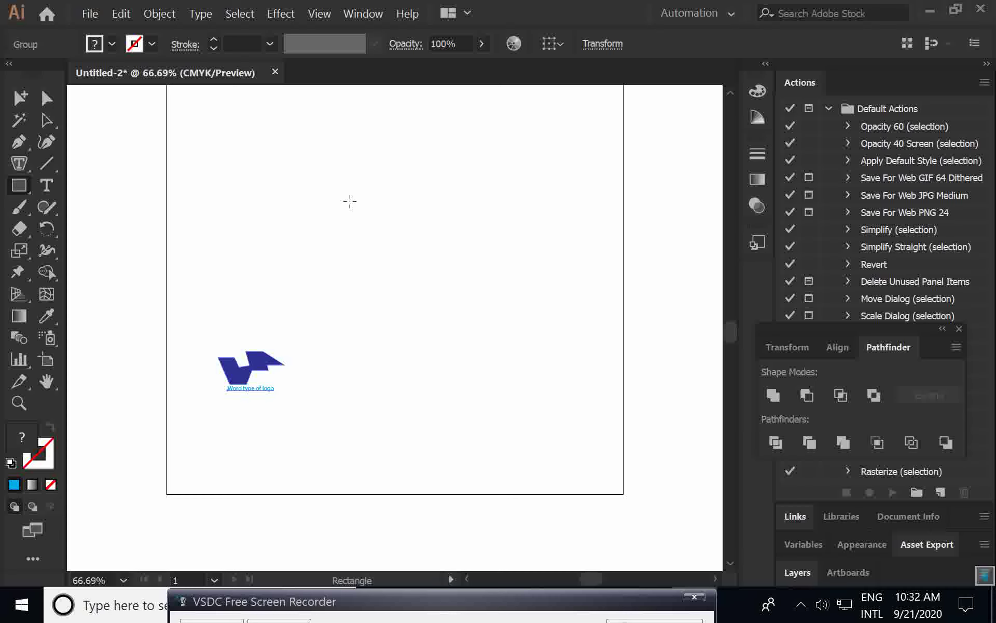
drag(358, 196, 456, 260)
click(111, 45)
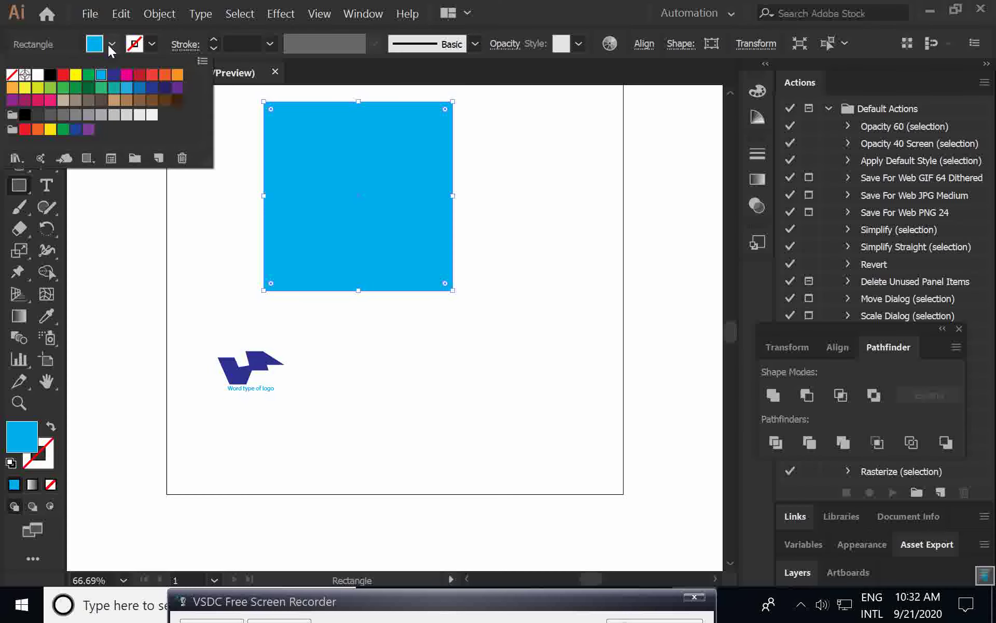
click(63, 75)
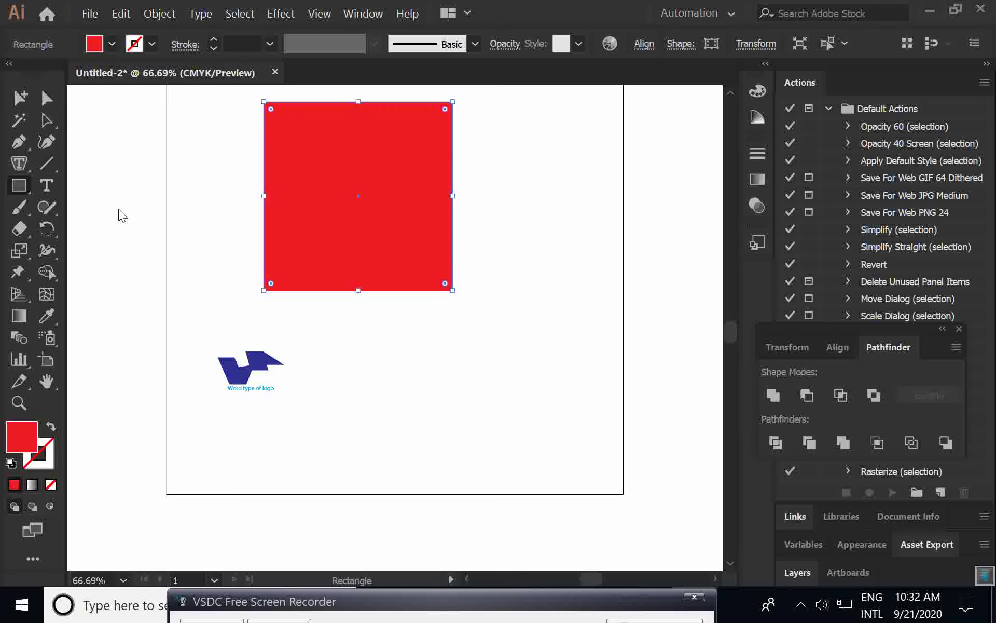
click(118, 208)
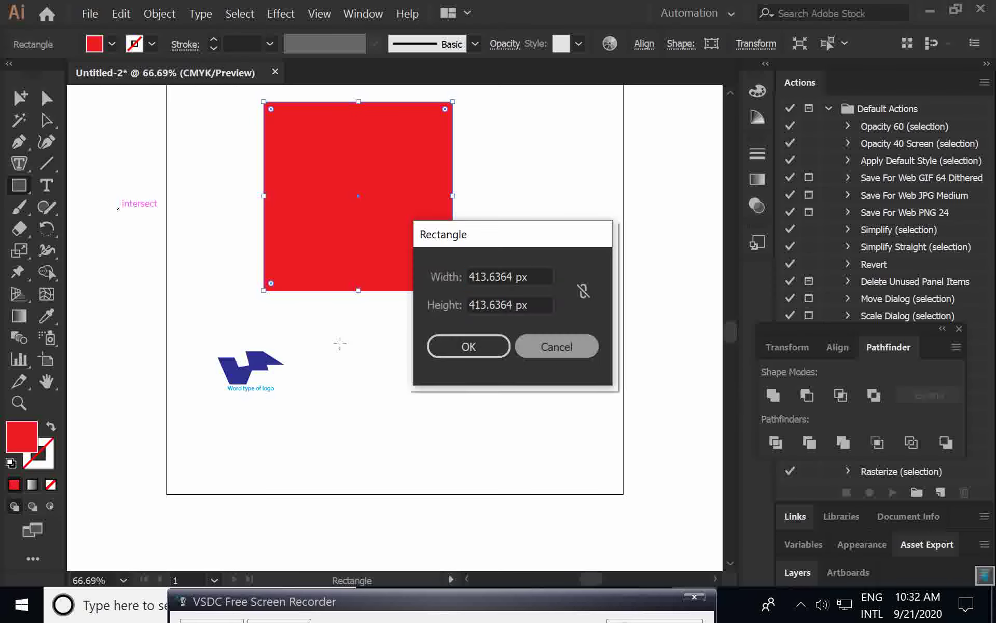
key(Escape)
drag(173, 327, 188, 333)
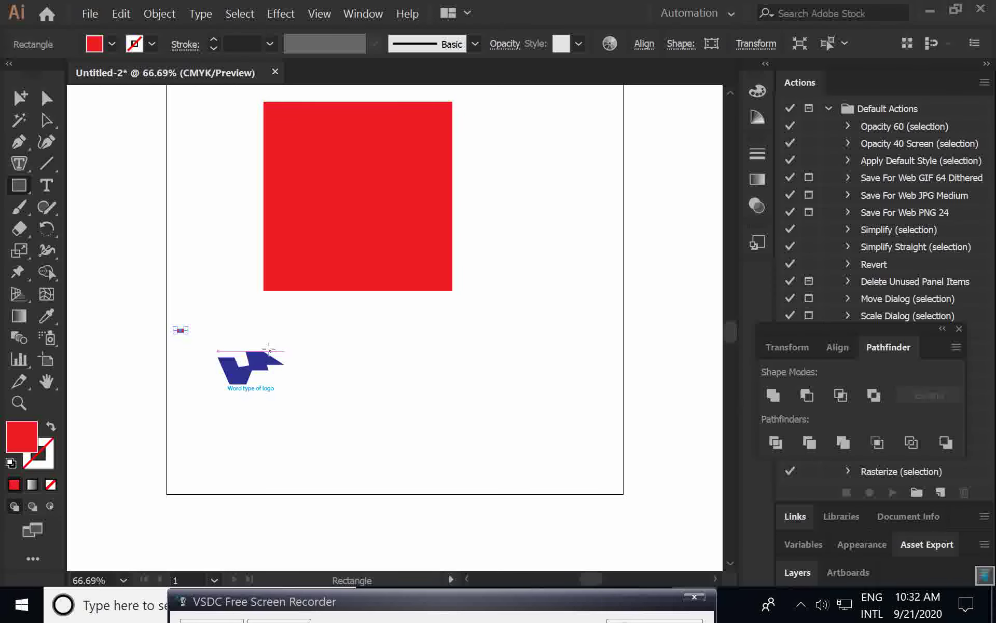
key(Delete)
Move the grouped logo with its caption onto the center of the red square
click(47, 120)
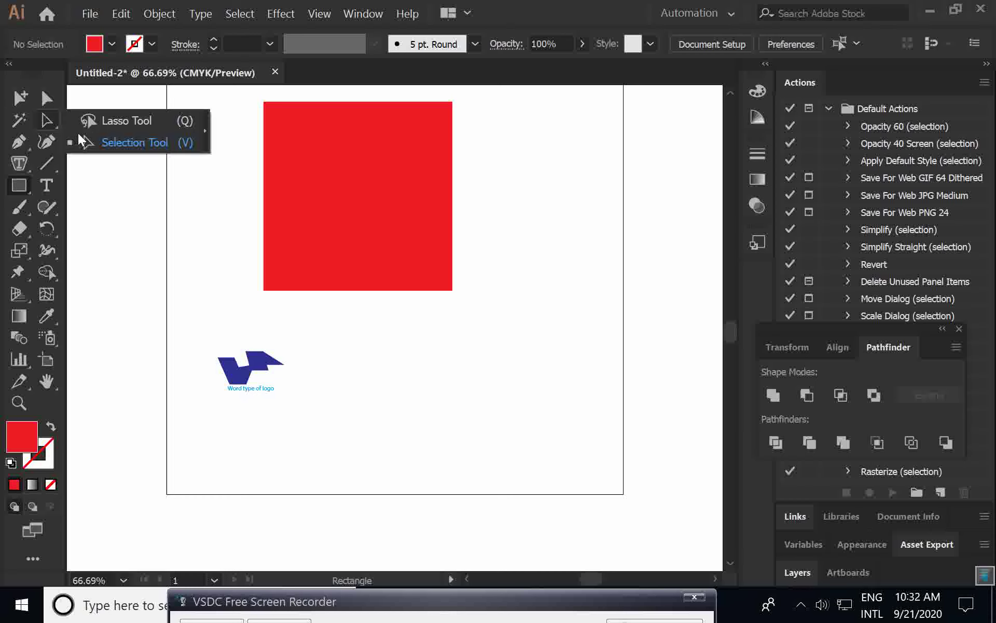
click(125, 142)
drag(209, 329, 265, 369)
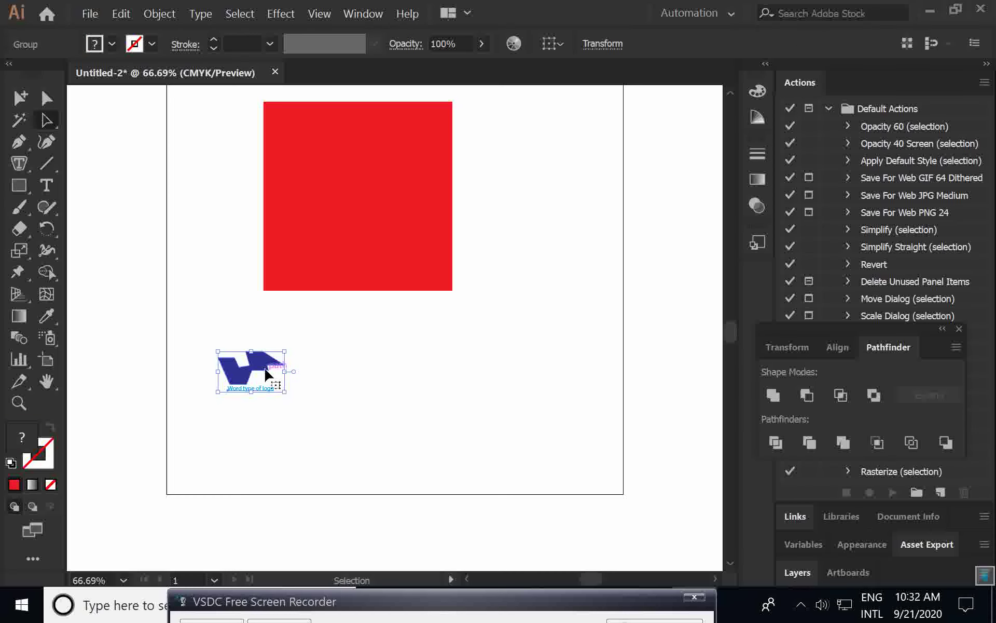
key(alt)
drag(266, 375, 372, 198)
Bring the logo group to the front of the stacking order, above the red square
right_click(372, 197)
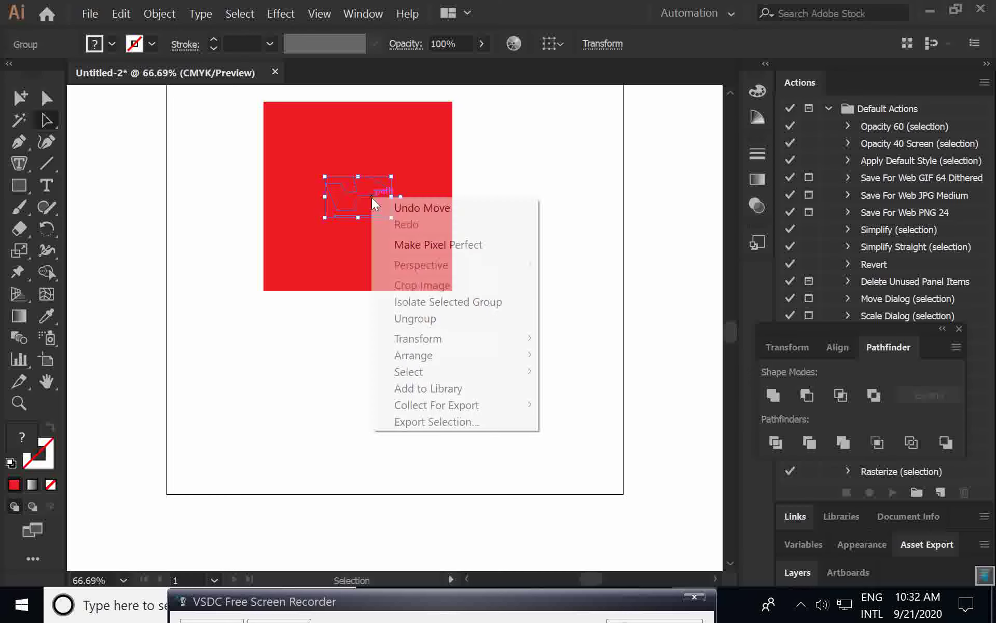
mouse_move(447, 354)
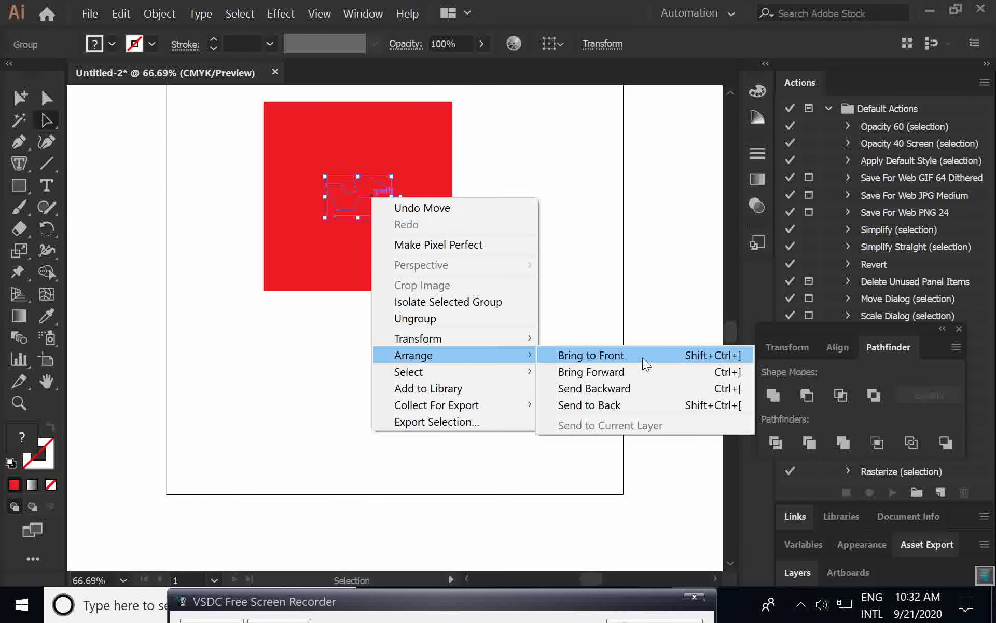
click(642, 357)
click(509, 379)
scroll(507, 378, up, 2)
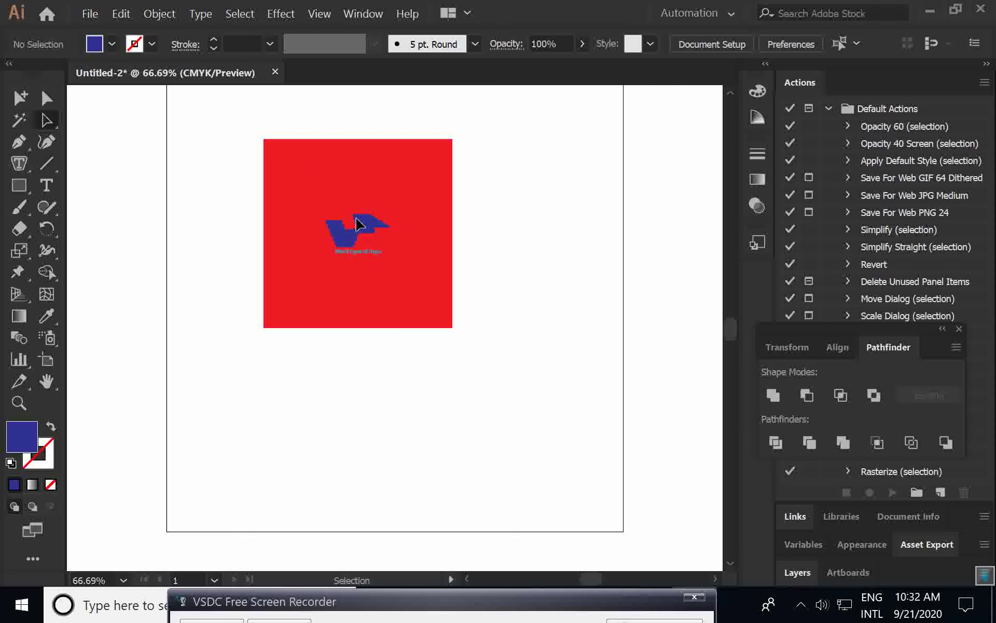
key(ctrl+a)
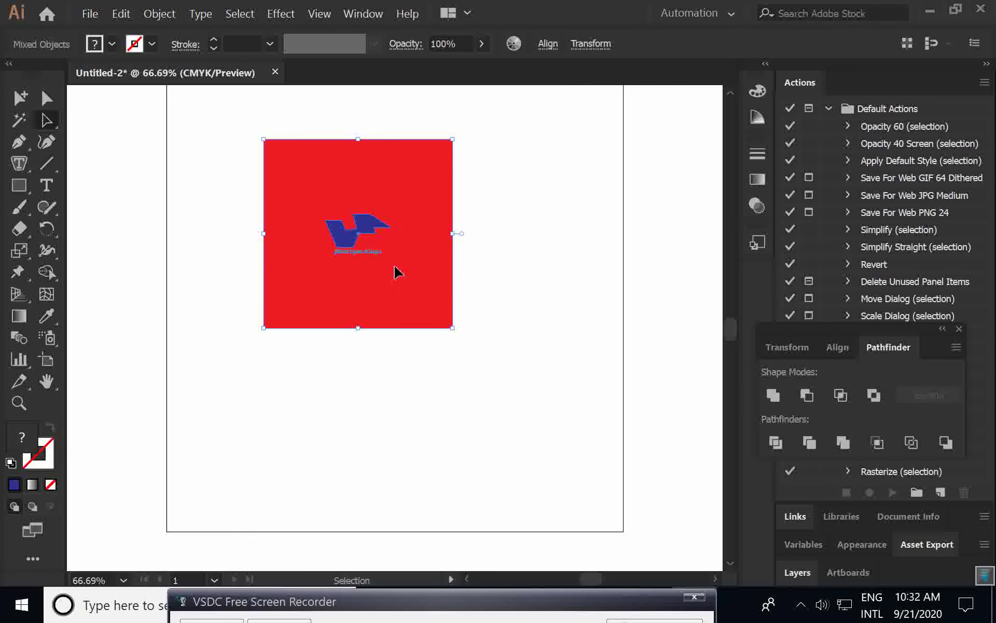
click(518, 254)
Scale the logo group up proportionally about its center until it spans most of the red square's width
click(366, 236)
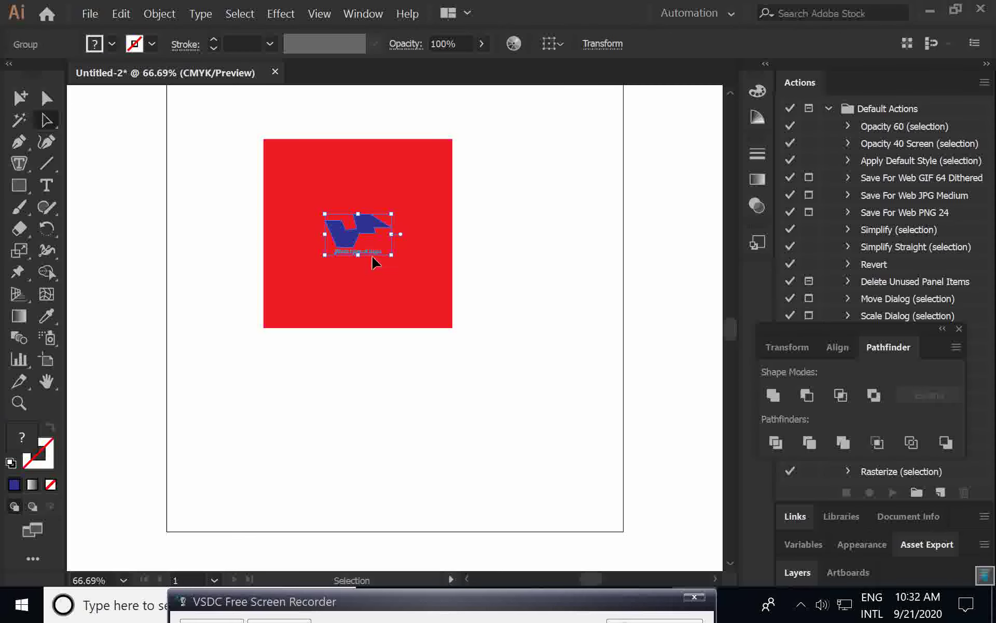
drag(391, 255, 445, 284)
click(532, 297)
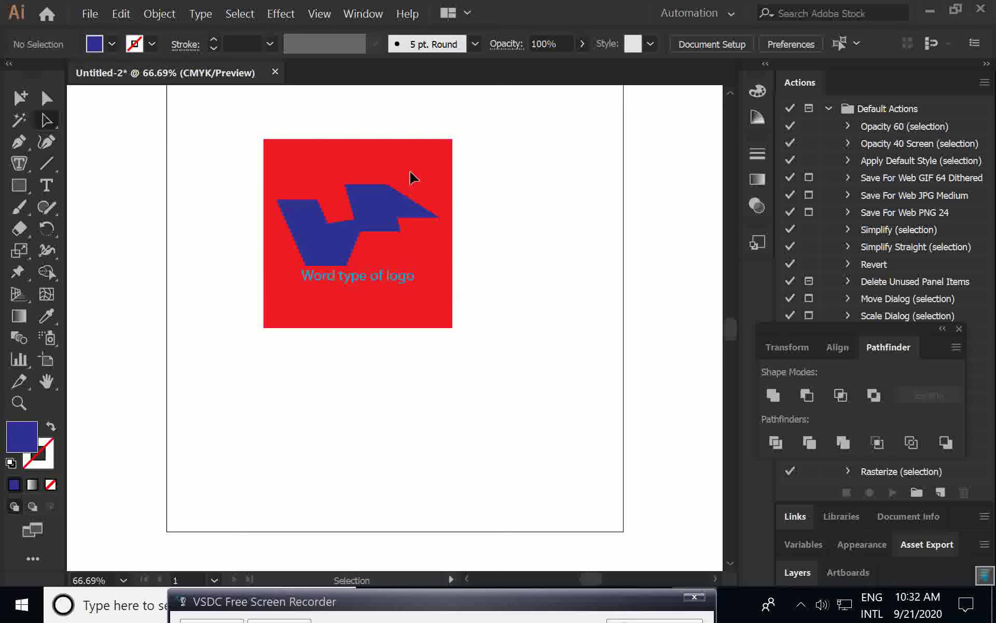
Reduce the red square's height from its upper and lower edges to form a landscape rectangle around the logo
click(383, 148)
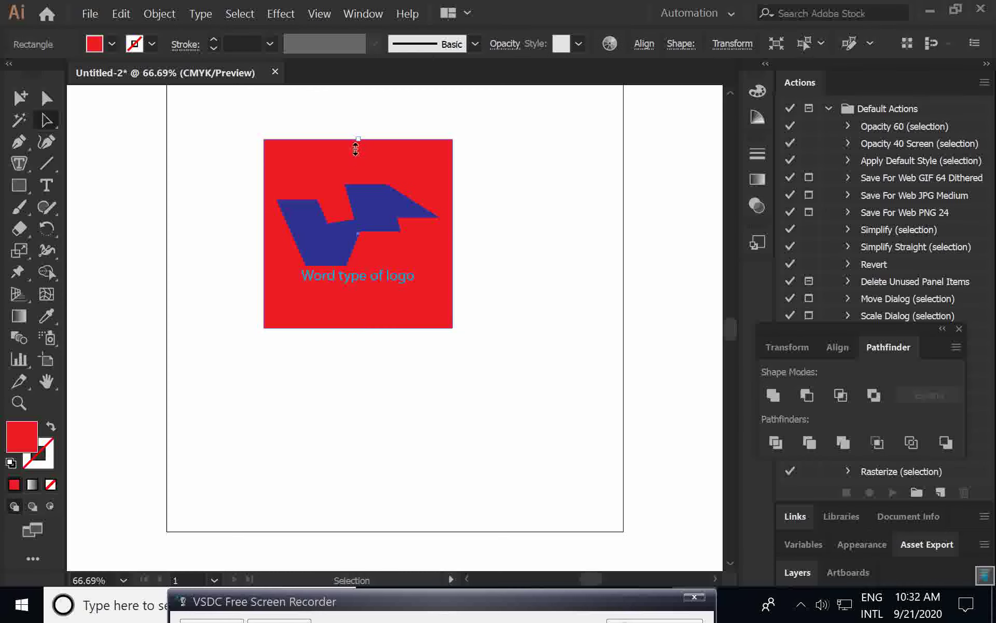
drag(355, 150, 356, 173)
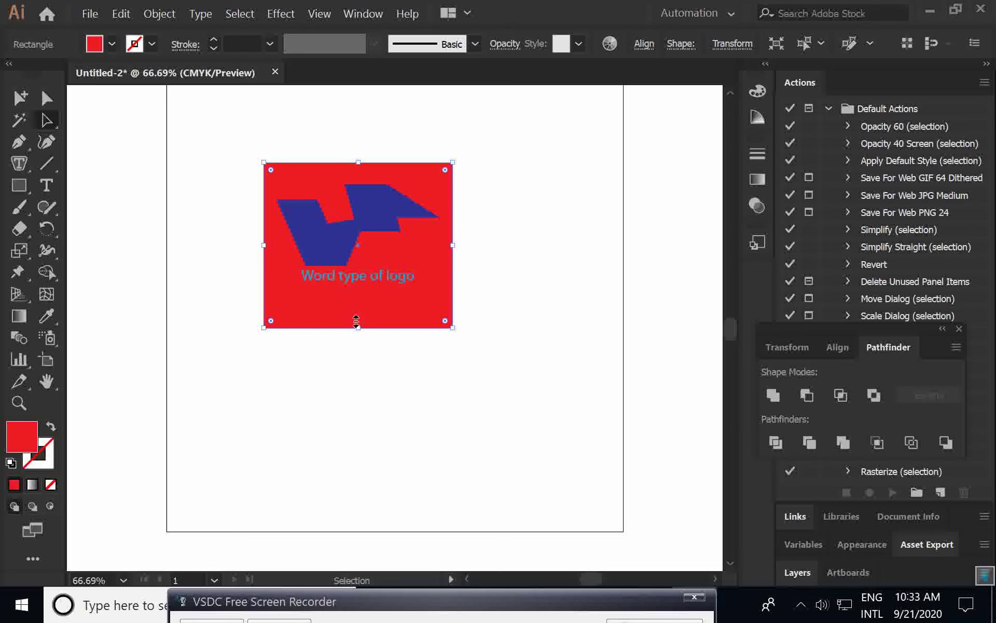
drag(356, 320, 374, 299)
click(499, 283)
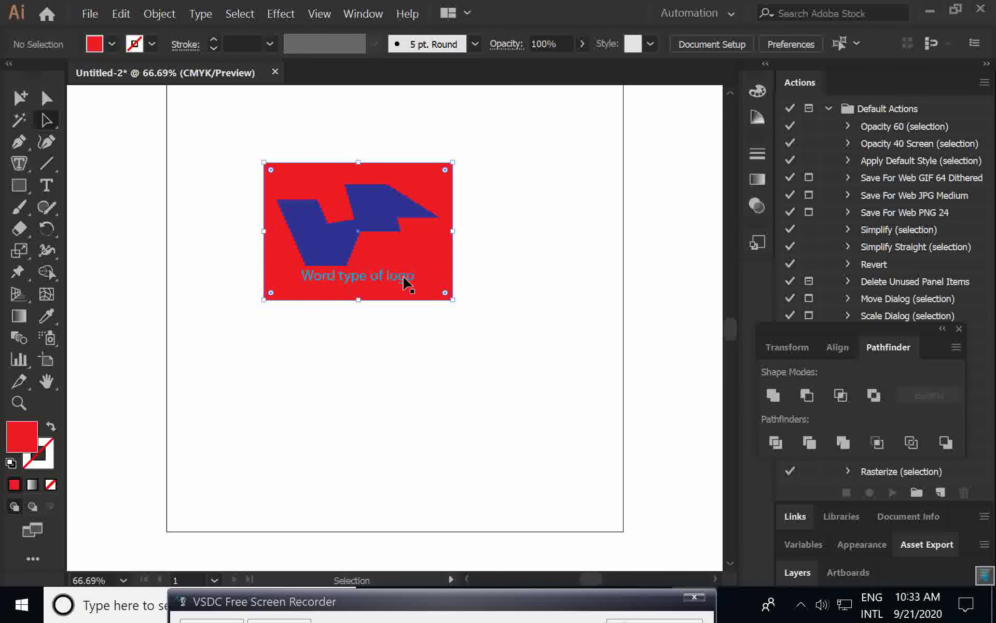
Ungroup the blue shape and its caption, and clear the selection
click(397, 276)
right_click(397, 274)
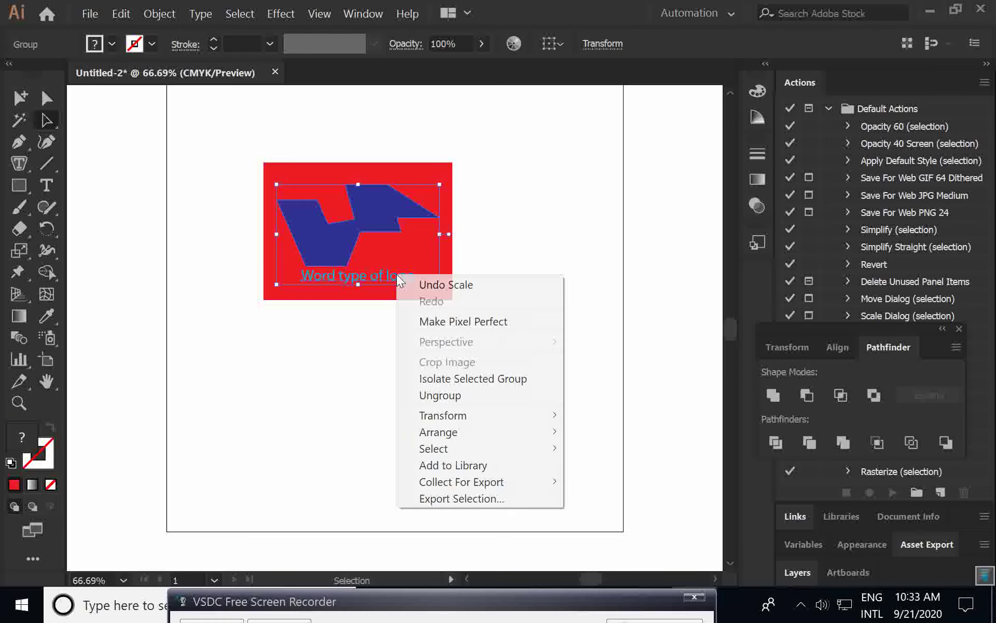
click(441, 396)
click(413, 340)
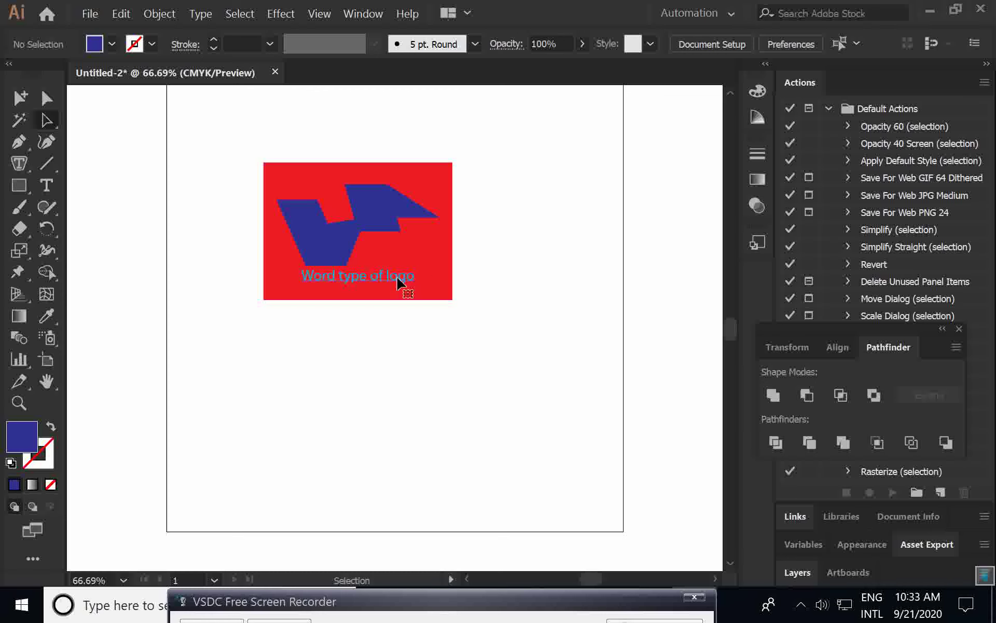
Change the fill color of the "Word type of logo" caption to white
click(397, 280)
click(111, 44)
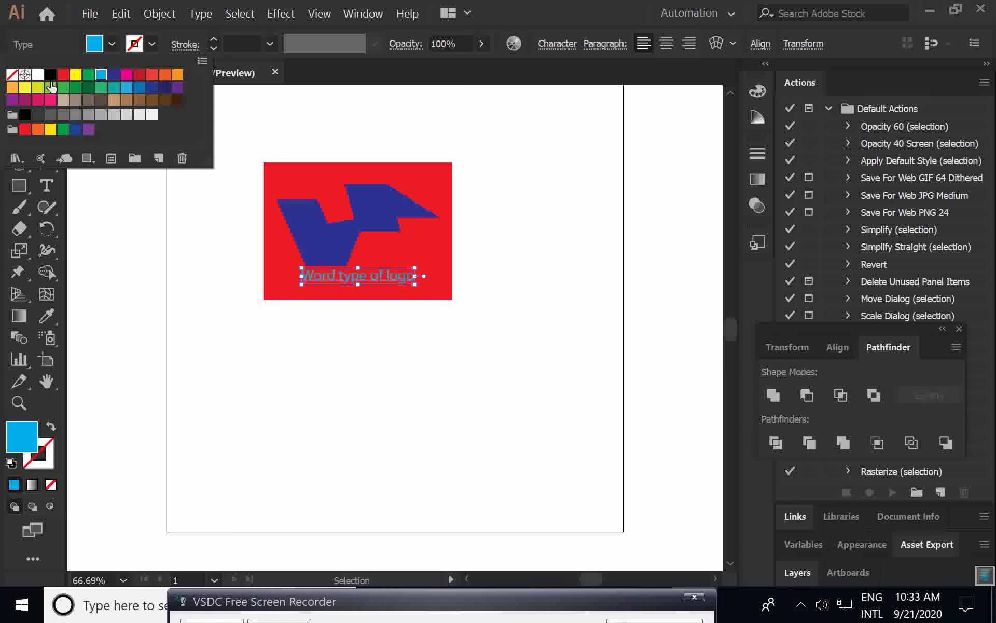
click(37, 74)
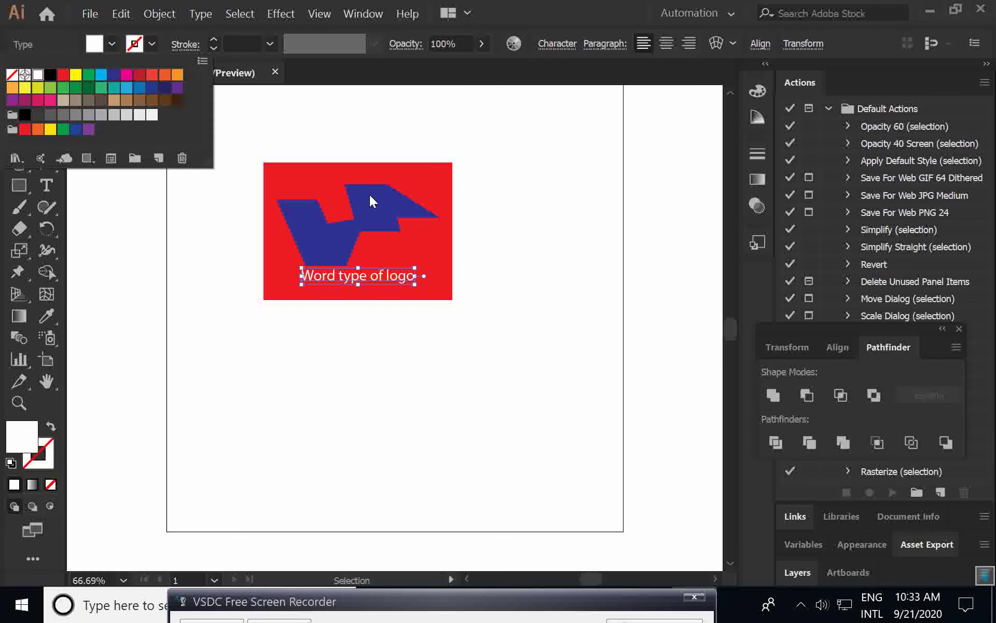
click(582, 259)
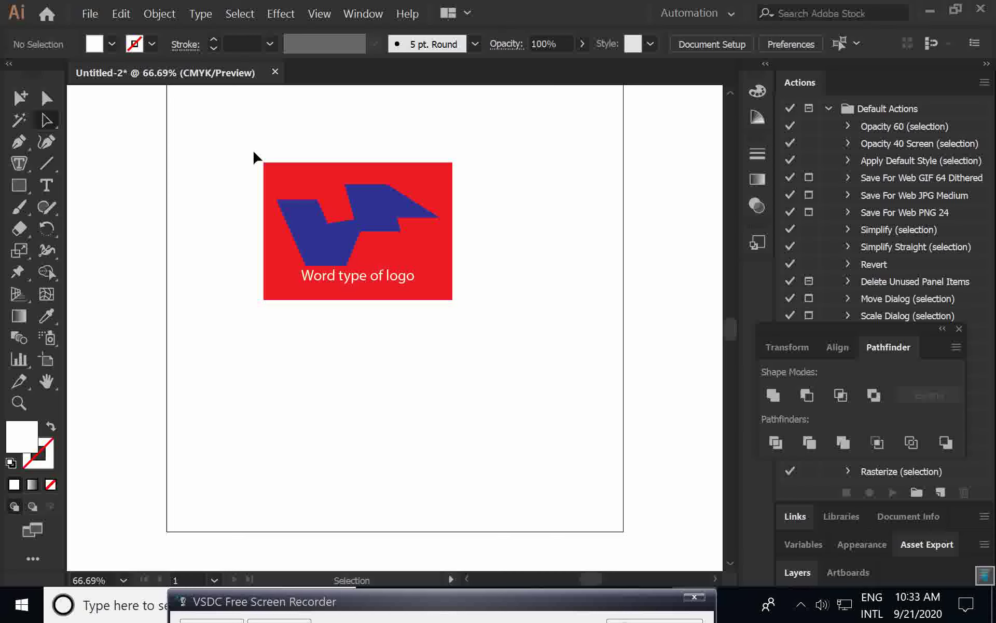
Group the red rectangle, the blue shape and the caption together
drag(224, 123, 495, 363)
right_click(488, 220)
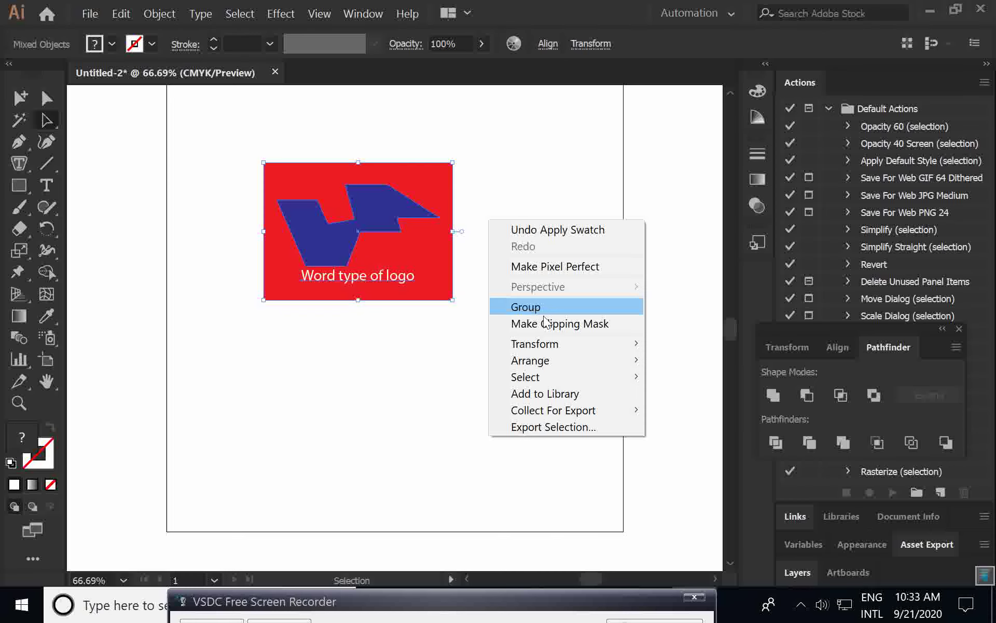
click(510, 306)
click(498, 307)
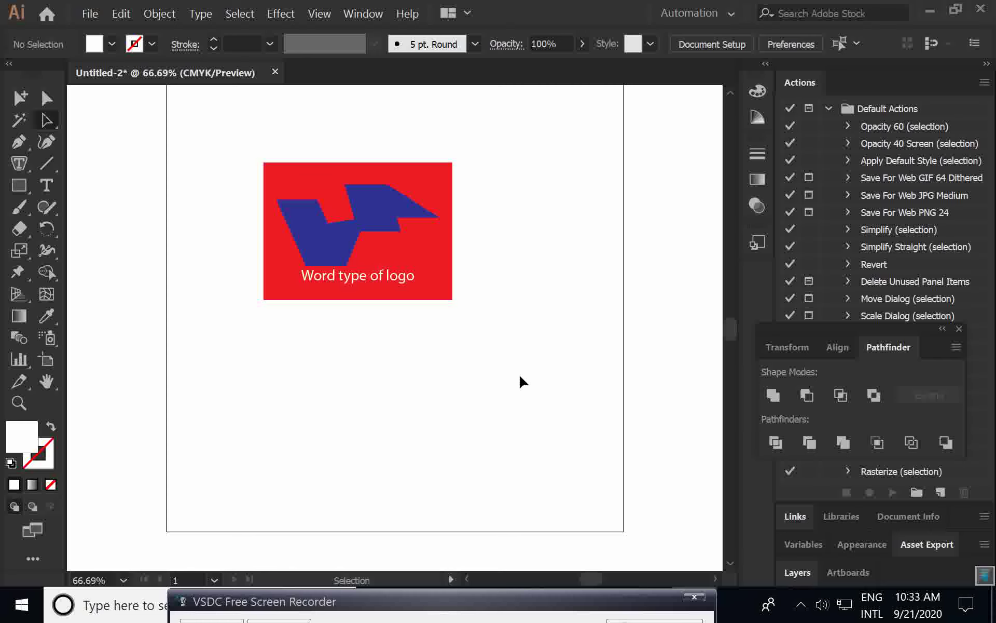
scroll(518, 372, up, 3)
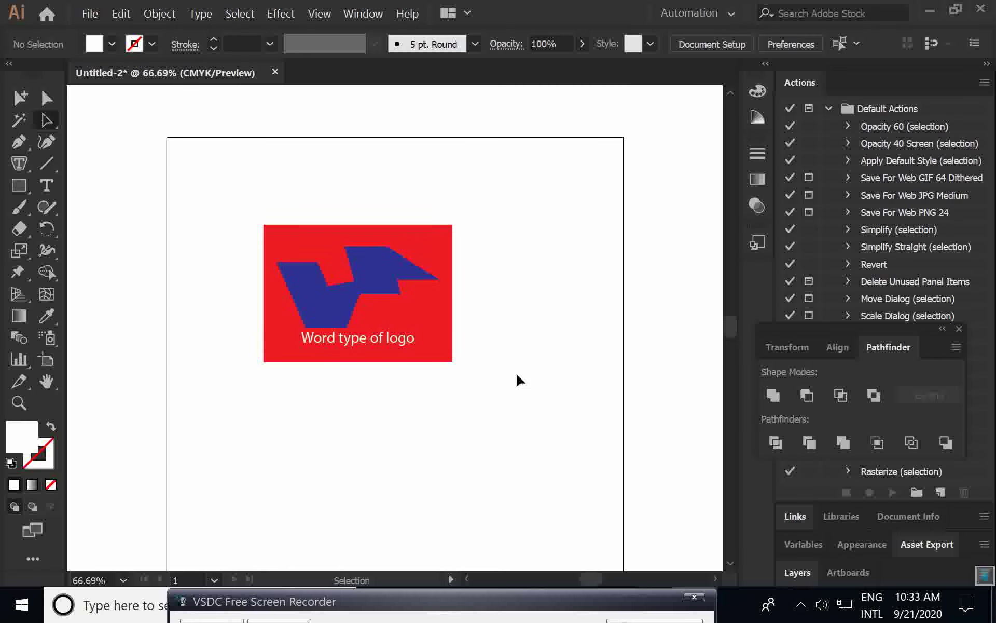